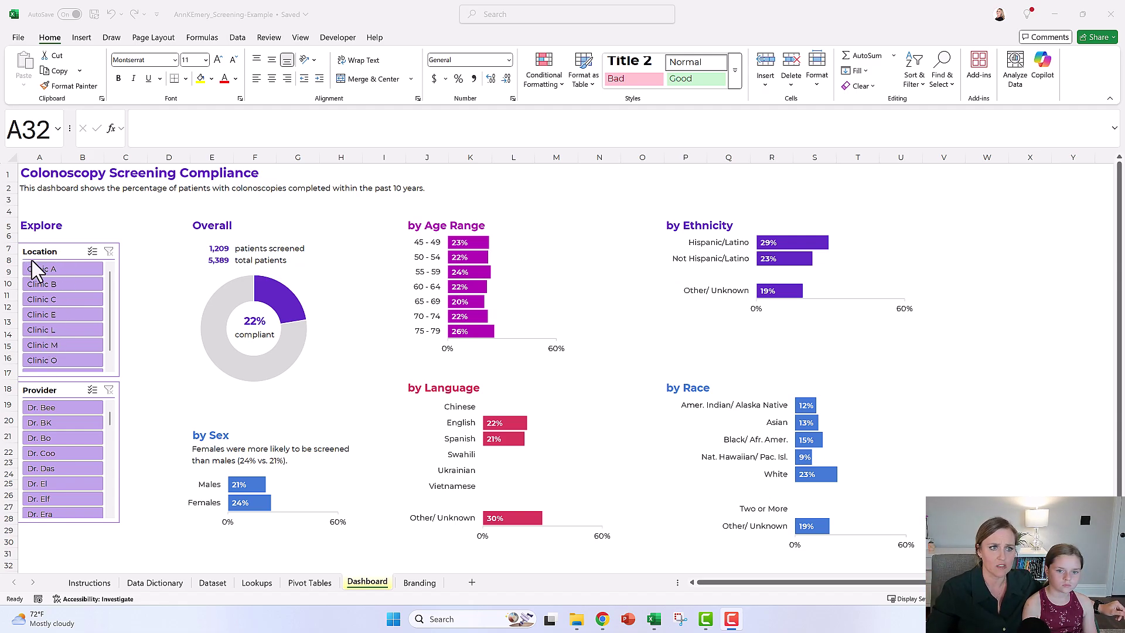
# Filter the dashboard to Clinic A, then Clinic B, ending on Clinic E (23% of 22 patients)
pyautogui.click(50, 276)
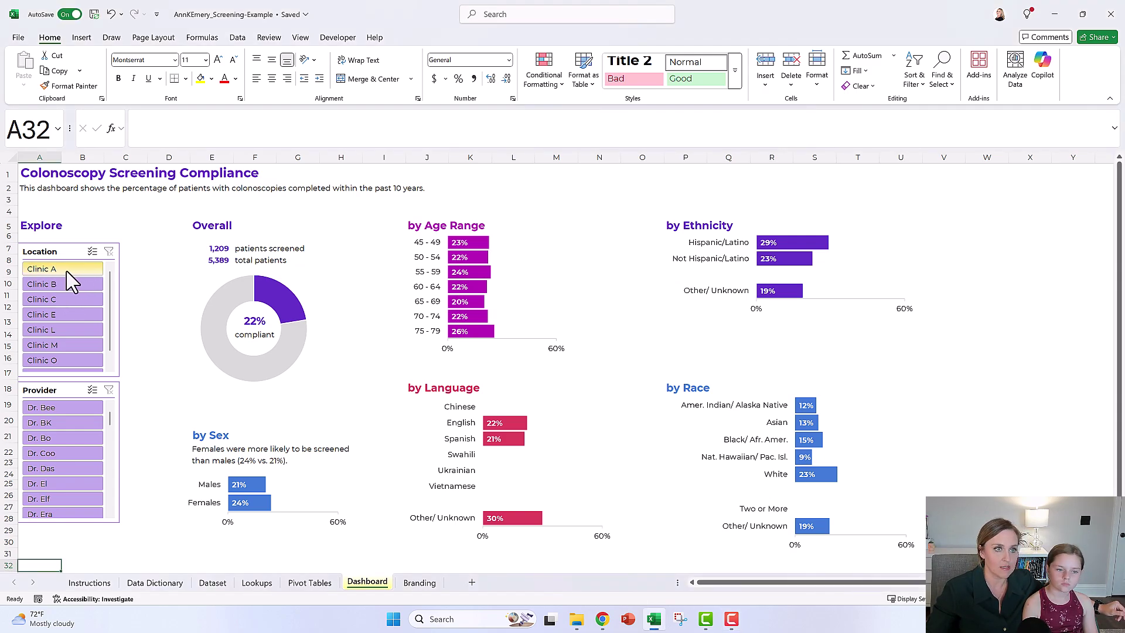
pyautogui.click(66, 272)
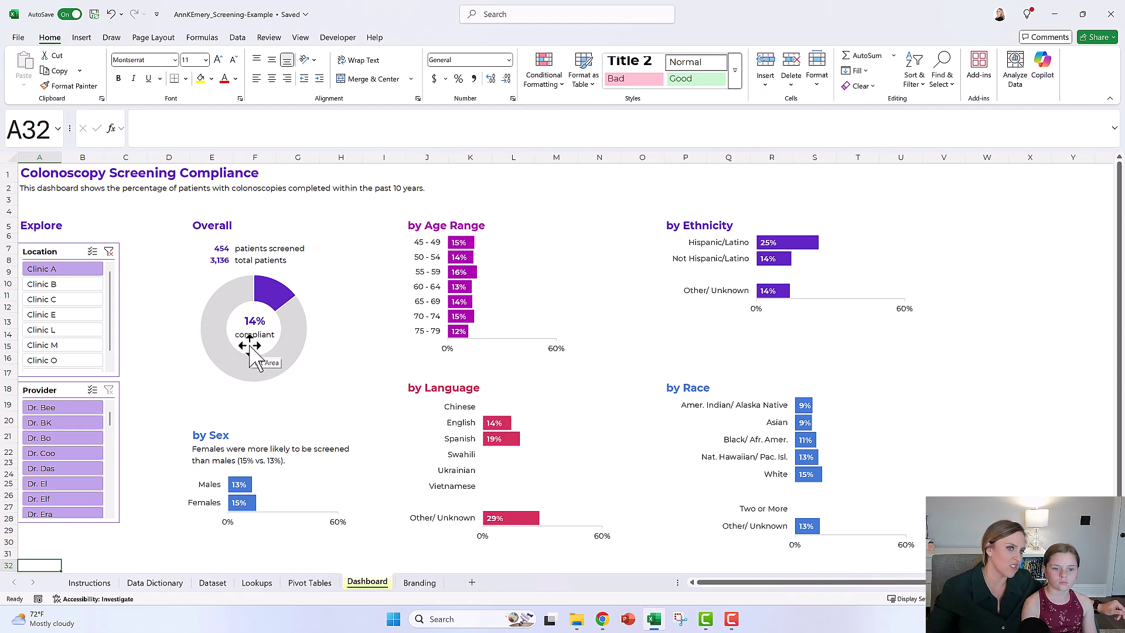
pyautogui.moveTo(270, 306)
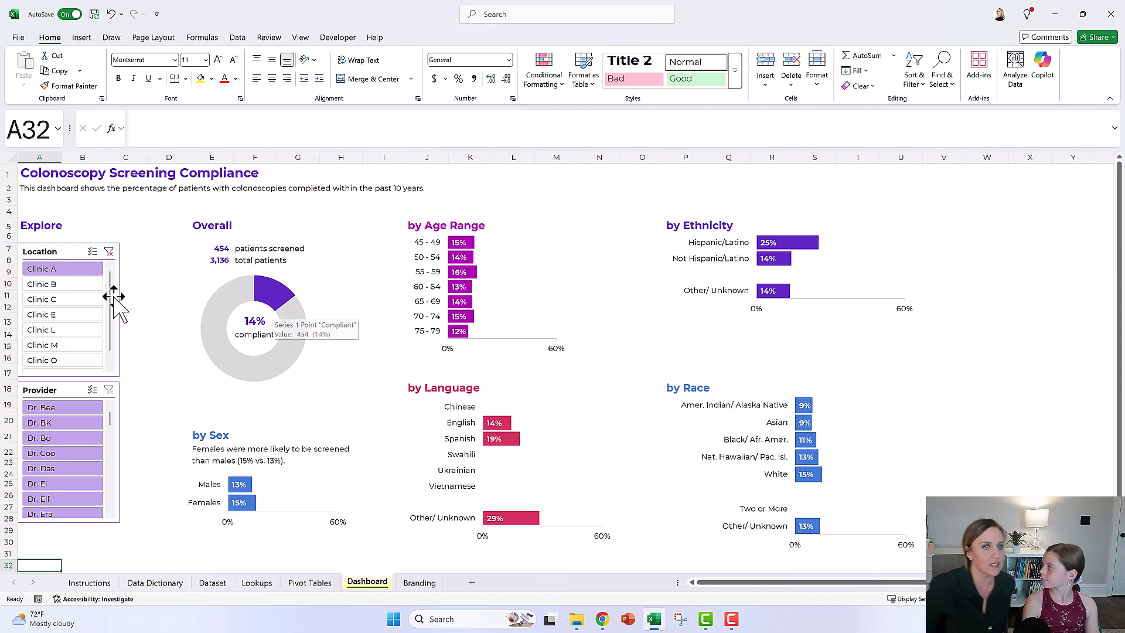
pyautogui.click(38, 284)
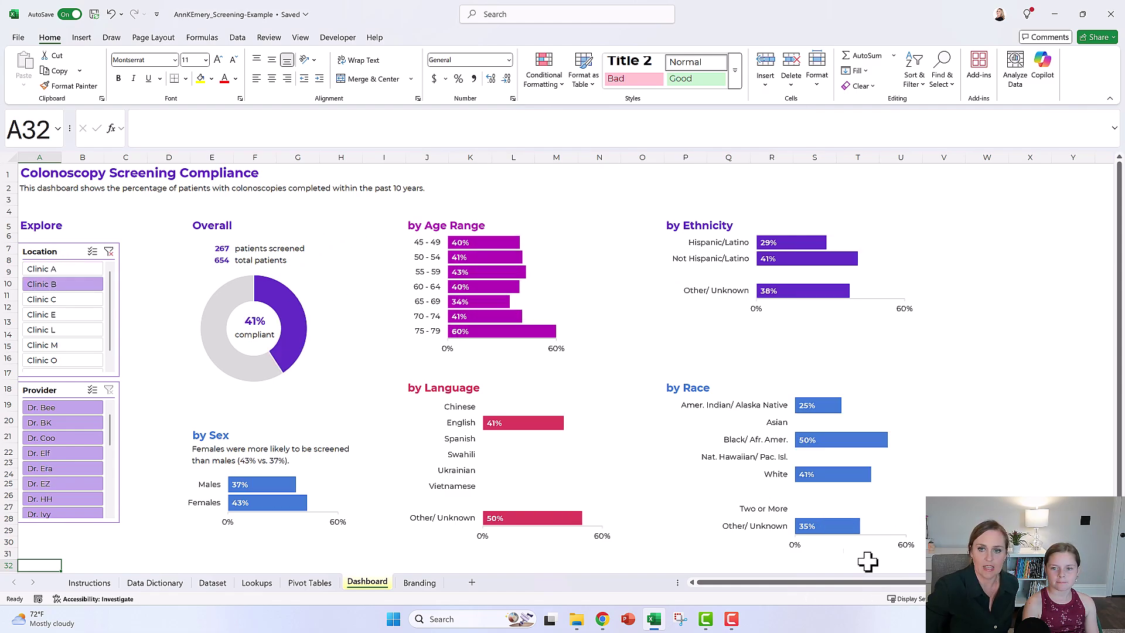
pyautogui.click(89, 299)
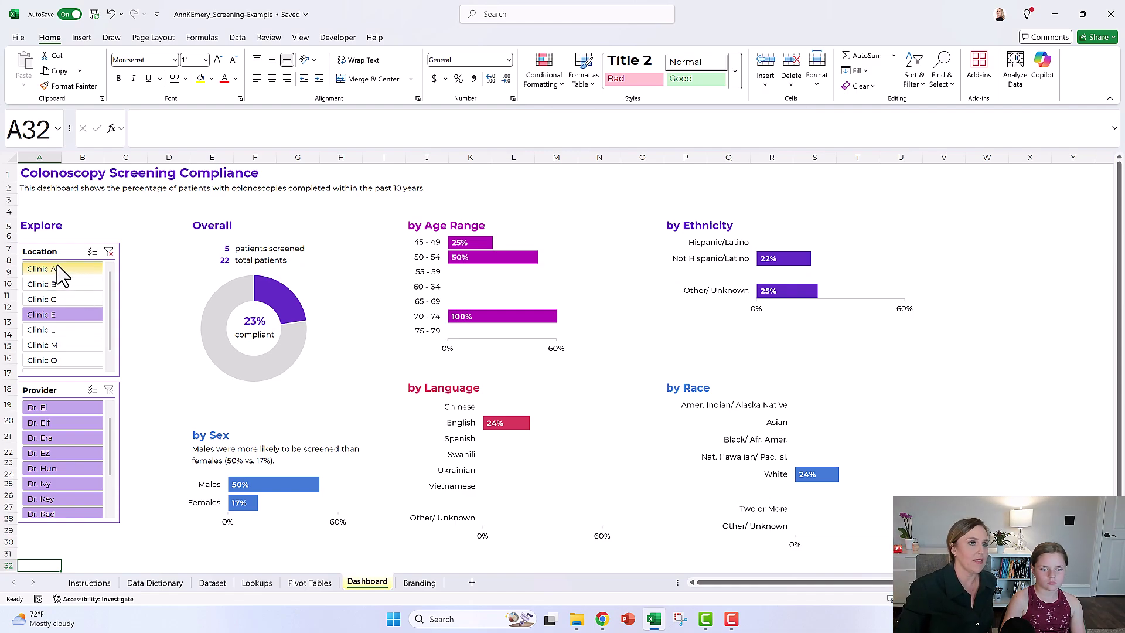
# Filter the dashboard to Clinics A, B, C and E in turn, then to a single provider
pyautogui.click(59, 269)
pyautogui.click(76, 287)
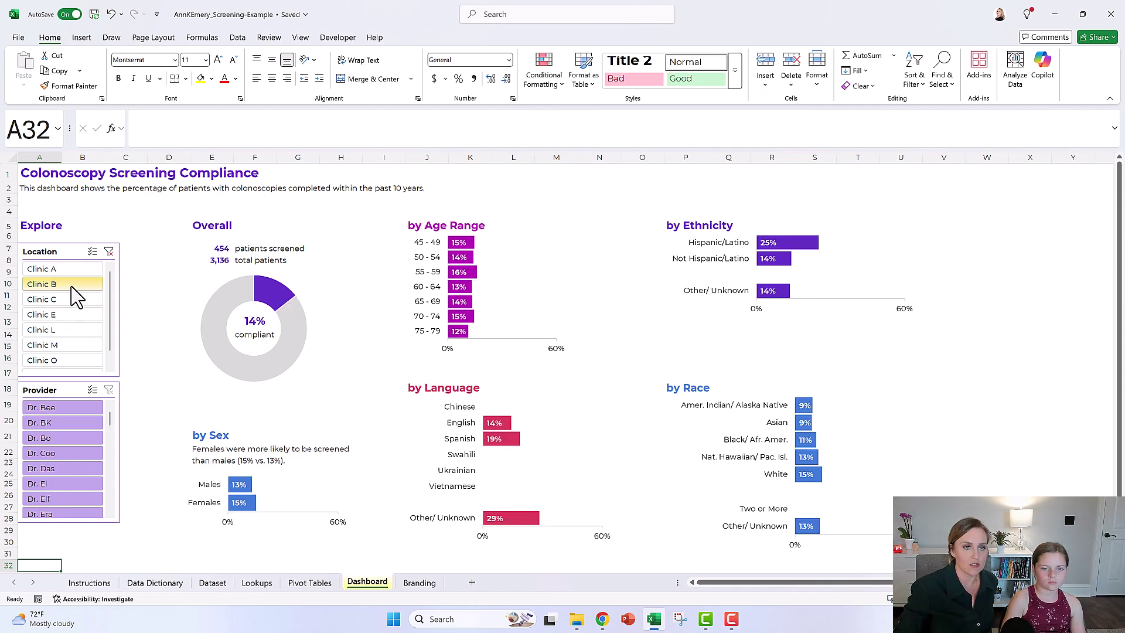
pyautogui.click(76, 302)
pyautogui.click(80, 315)
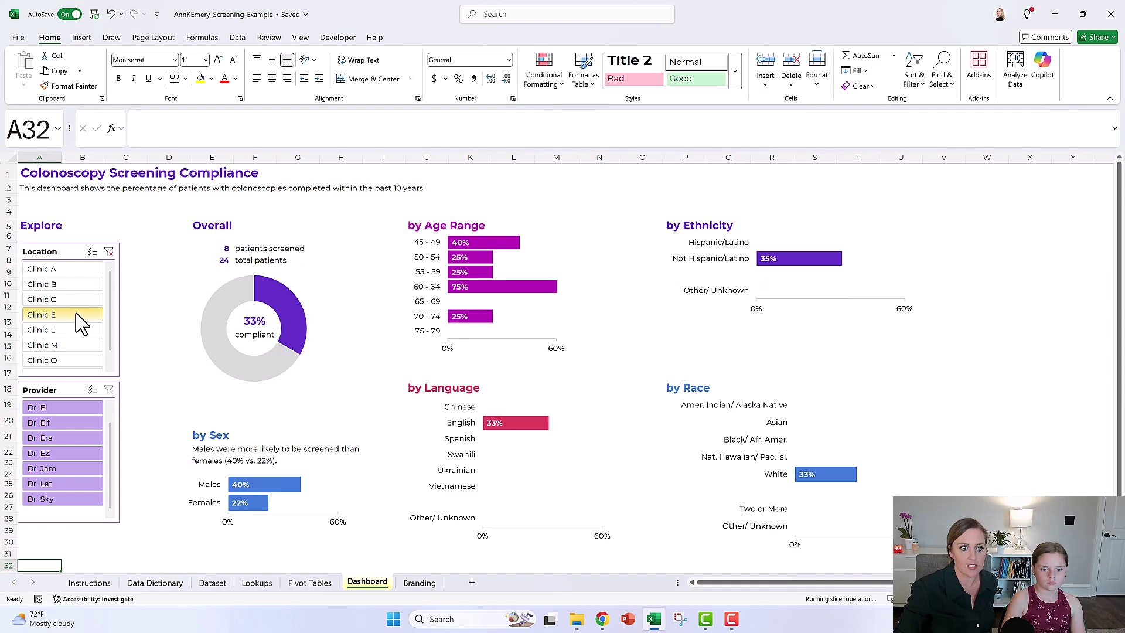
pyautogui.click(54, 409)
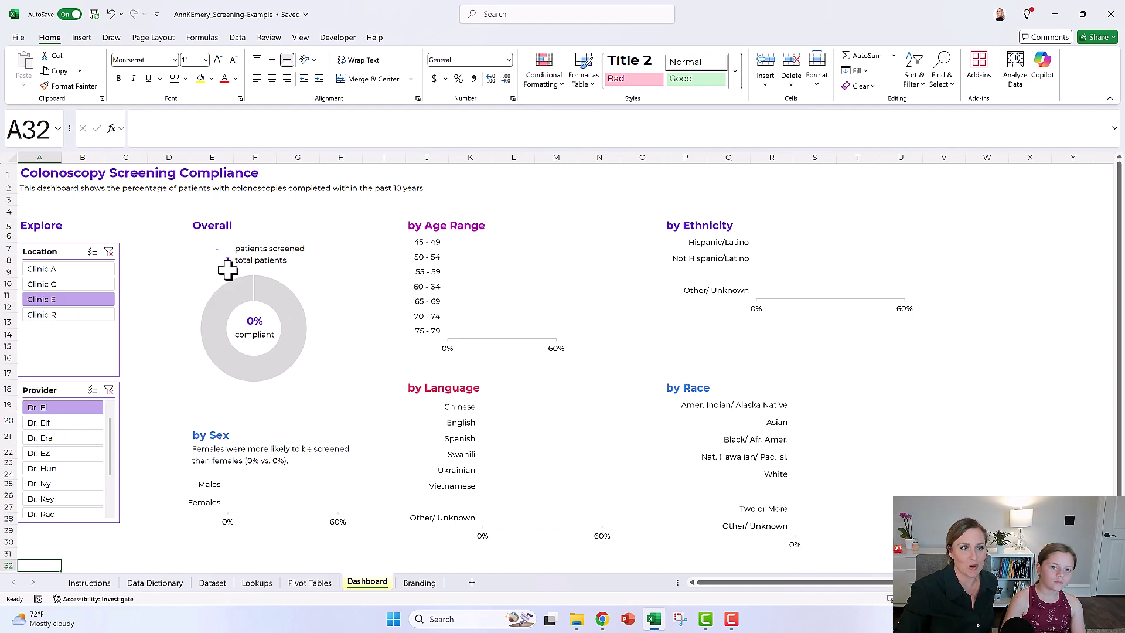
# Clear the Location and Provider slicers, restoring 22% compliance (1,209 of 5,389 patients)
pyautogui.click(109, 252)
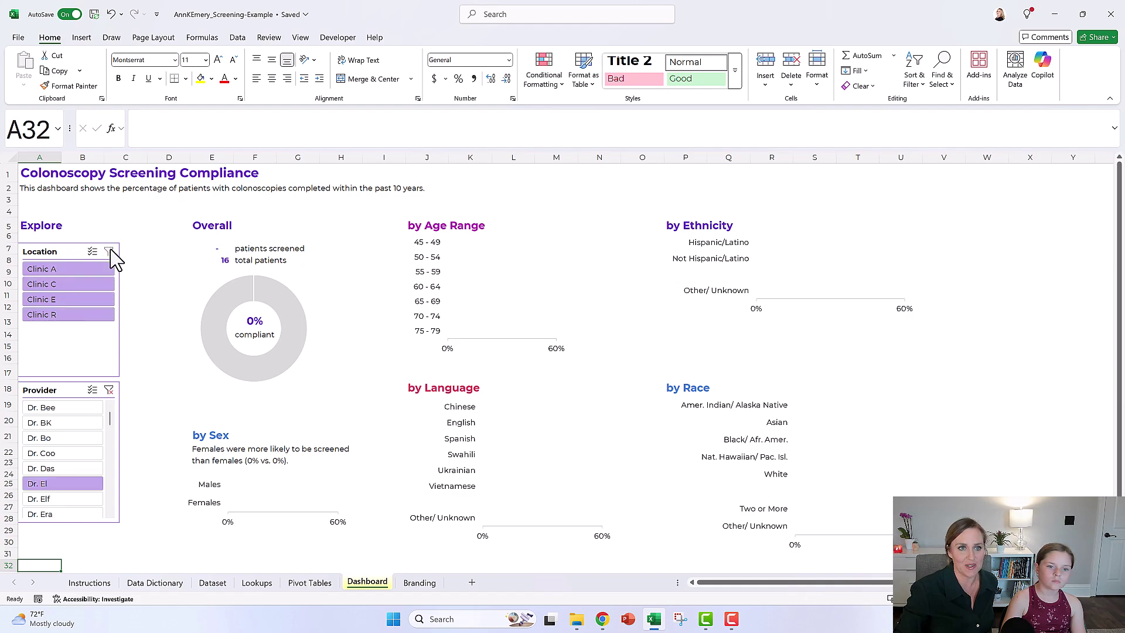
pyautogui.click(76, 455)
pyautogui.click(114, 392)
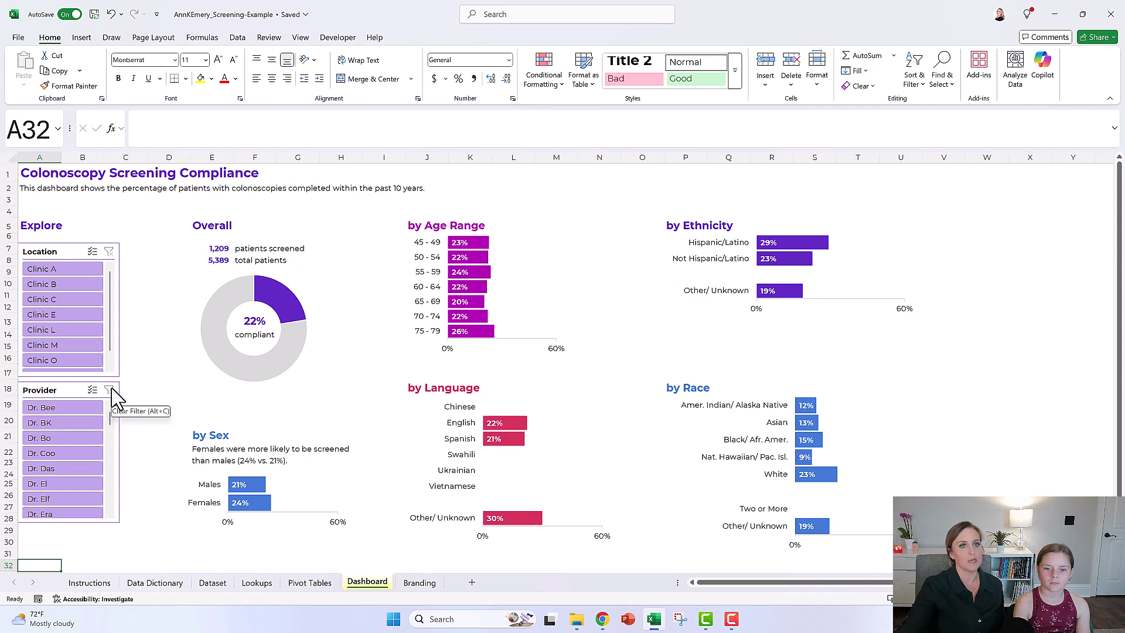
# Review the Instructions sheet, try and clear a Clinic M filter, then open the Dataset sheet
pyautogui.click(94, 585)
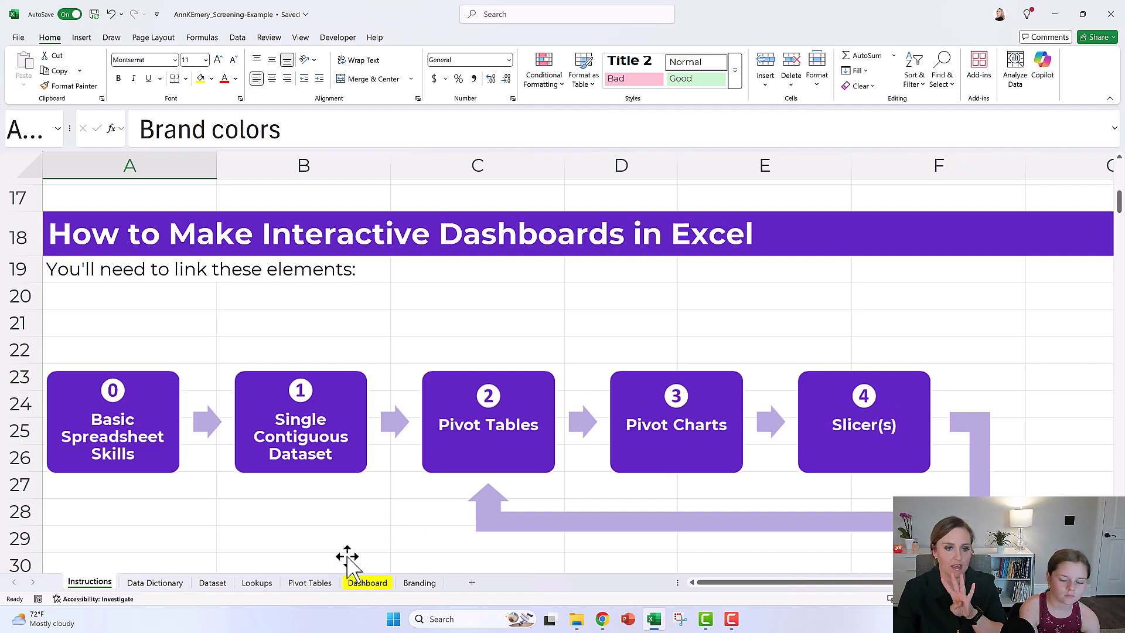
pyautogui.click(360, 585)
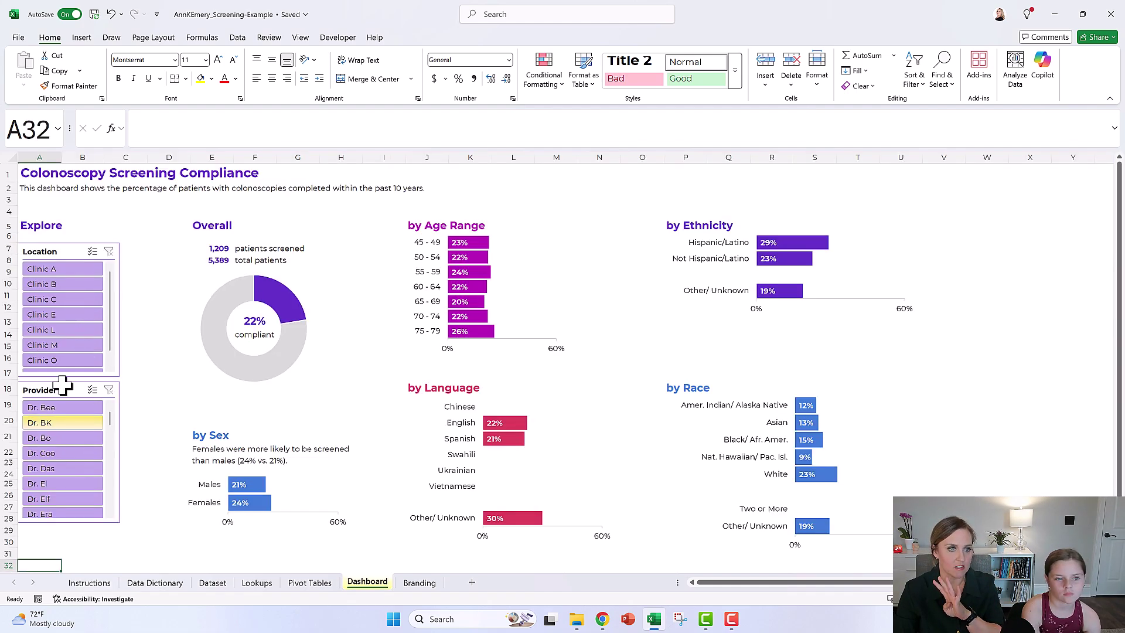
pyautogui.click(59, 346)
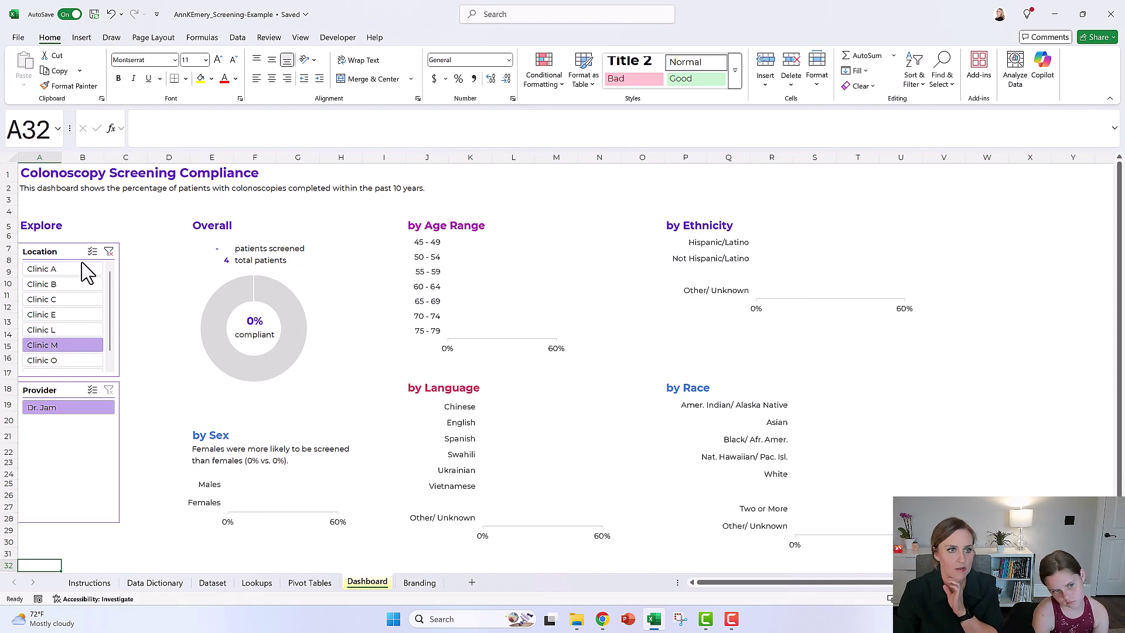
pyautogui.click(109, 252)
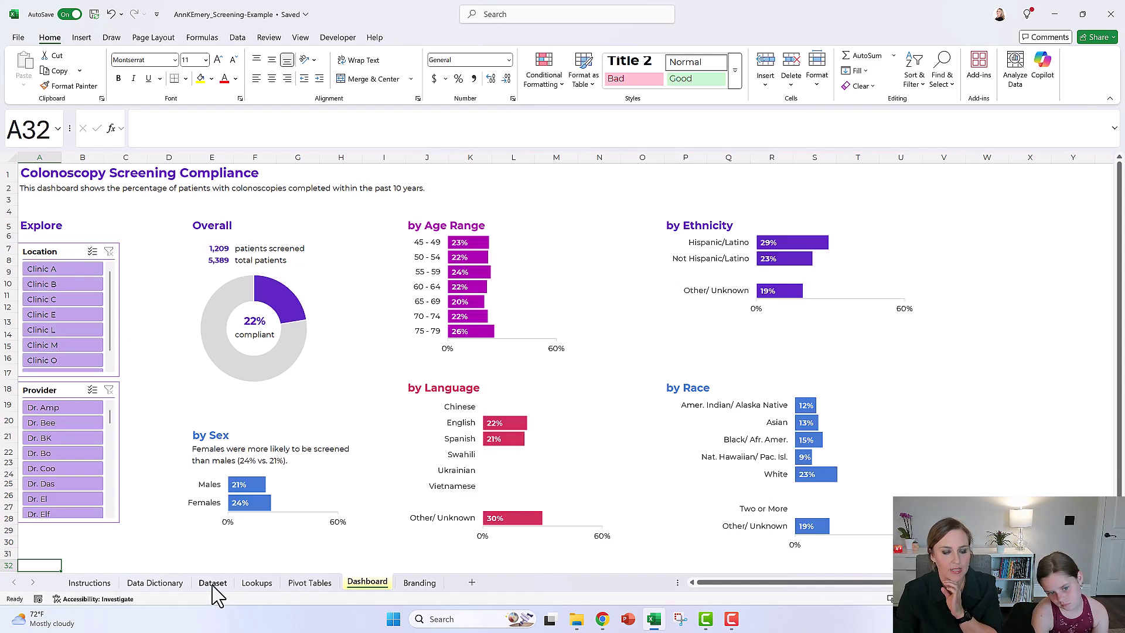
pyautogui.click(97, 583)
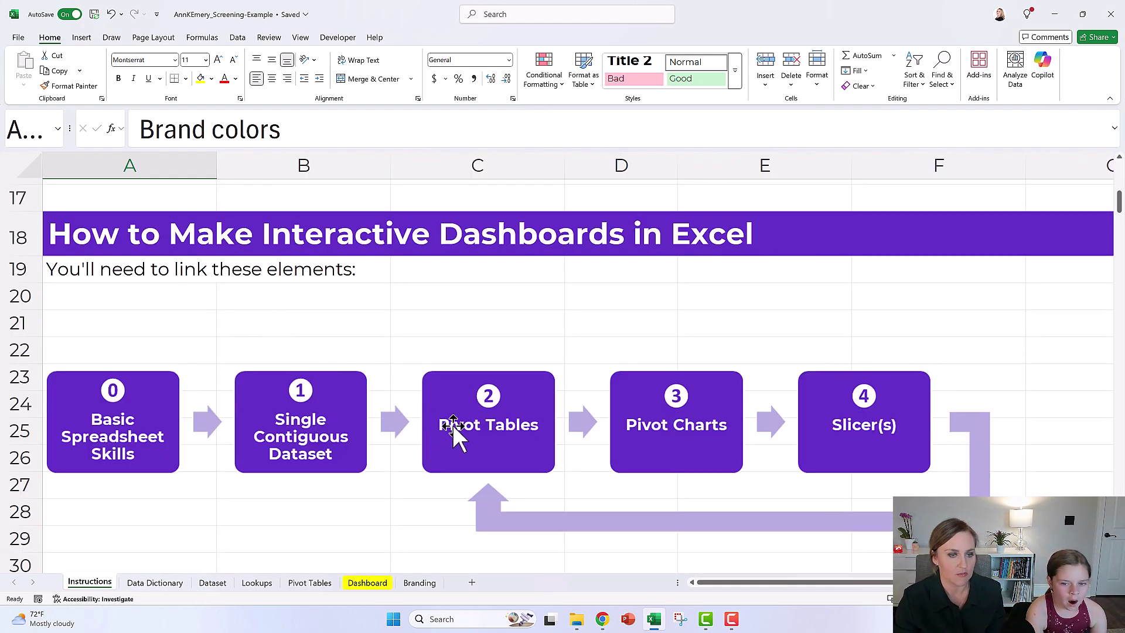
pyautogui.click(221, 587)
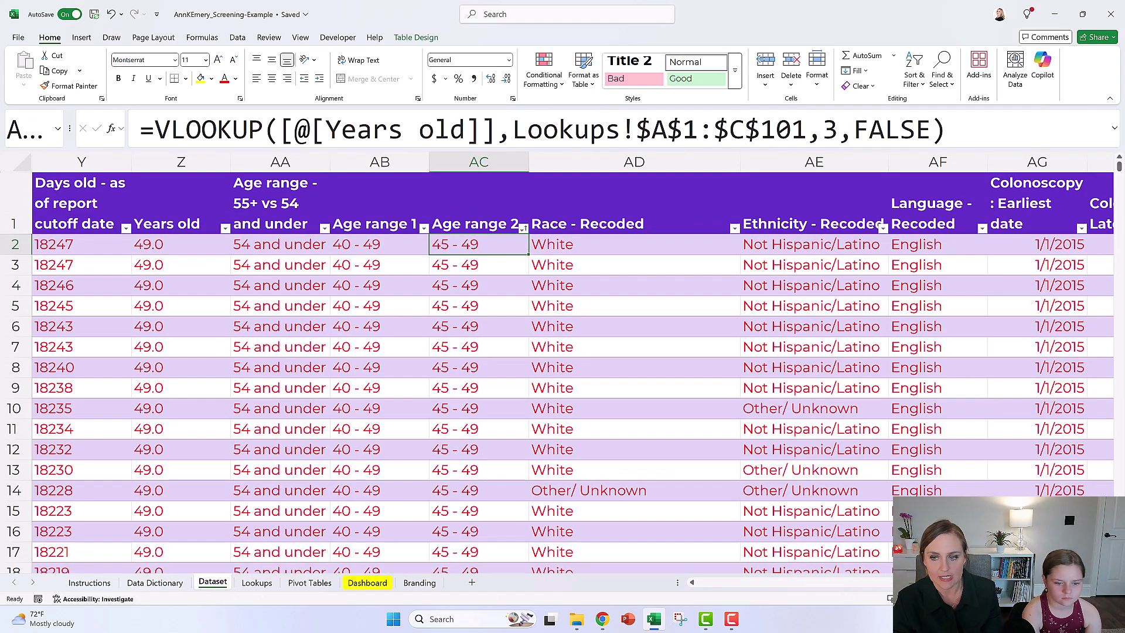
pyautogui.moveTo(915, 582); pyautogui.dragTo(727, 595)
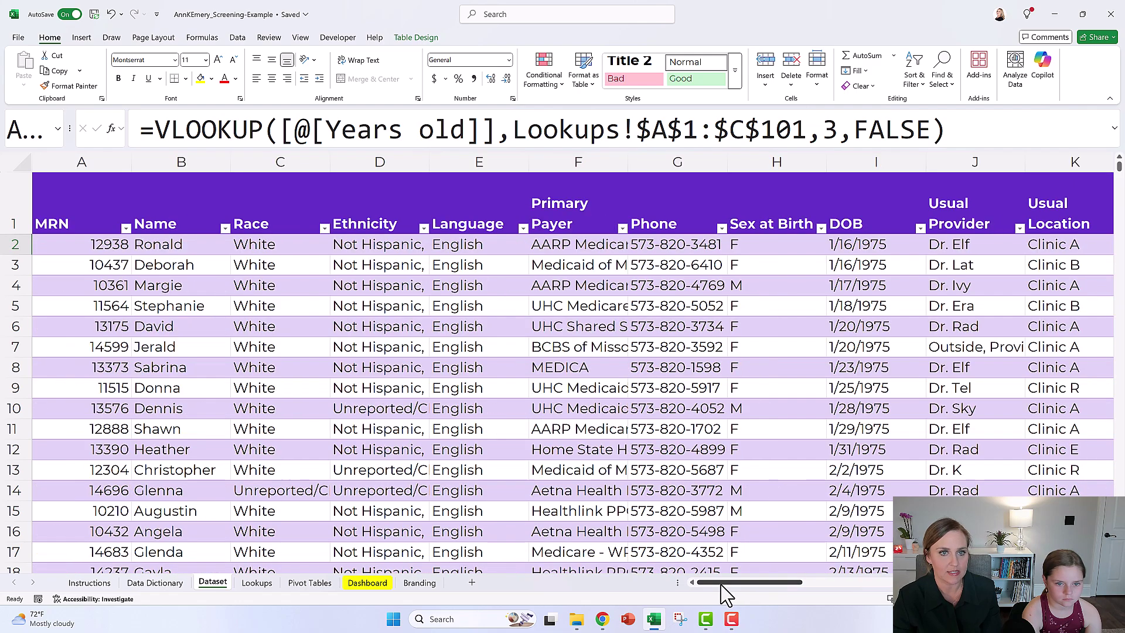
pyautogui.click(94, 281)
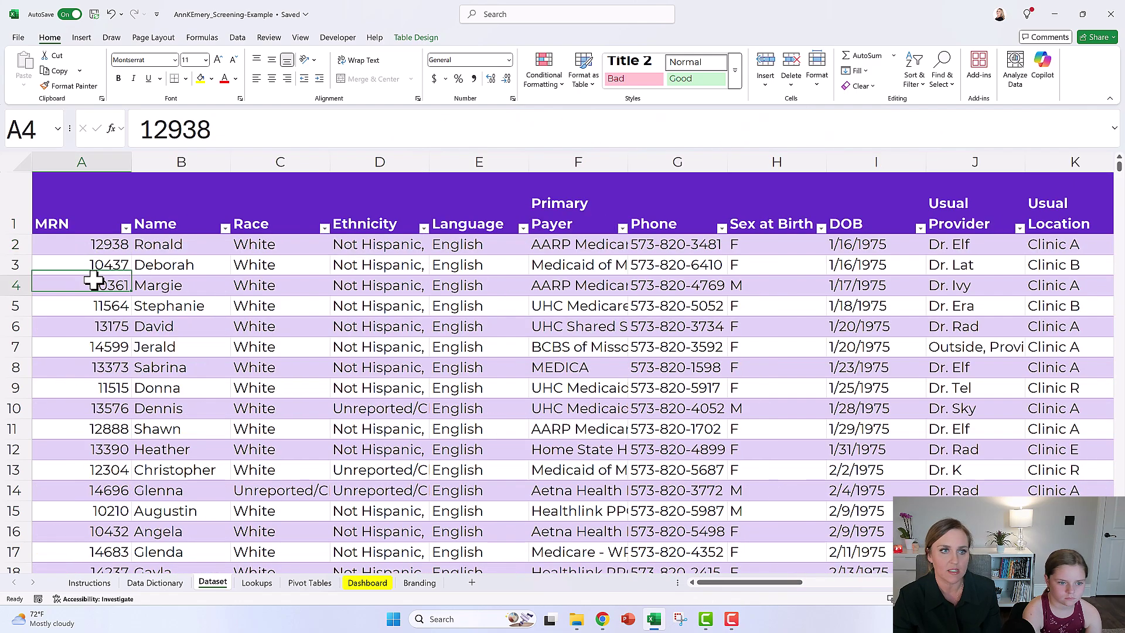
pyautogui.click(179, 286)
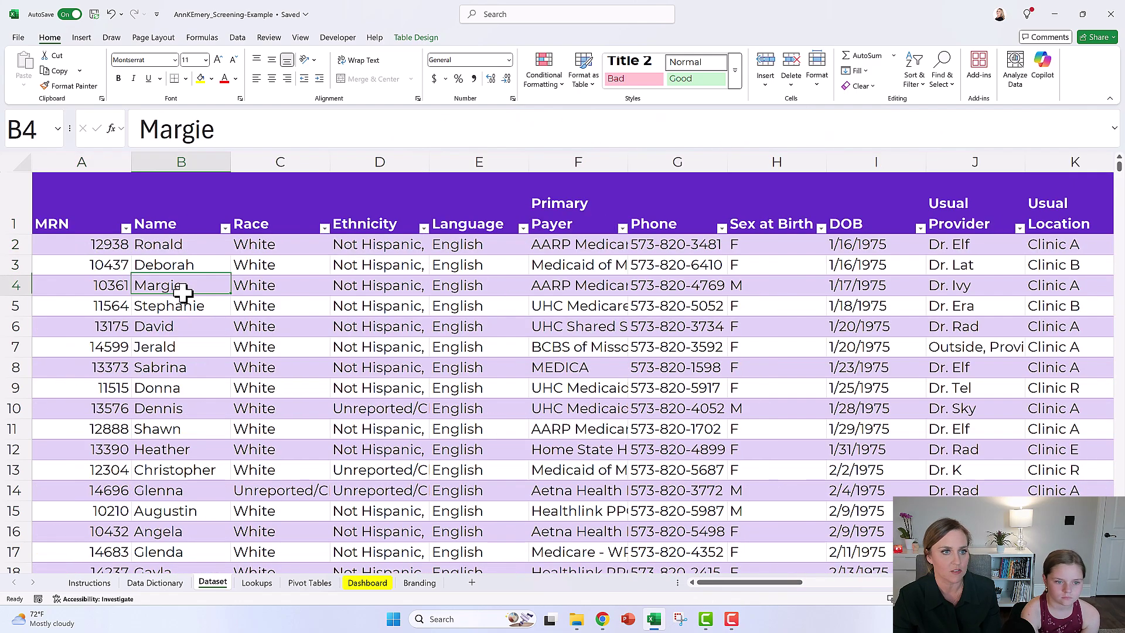
pyautogui.click(84, 249)
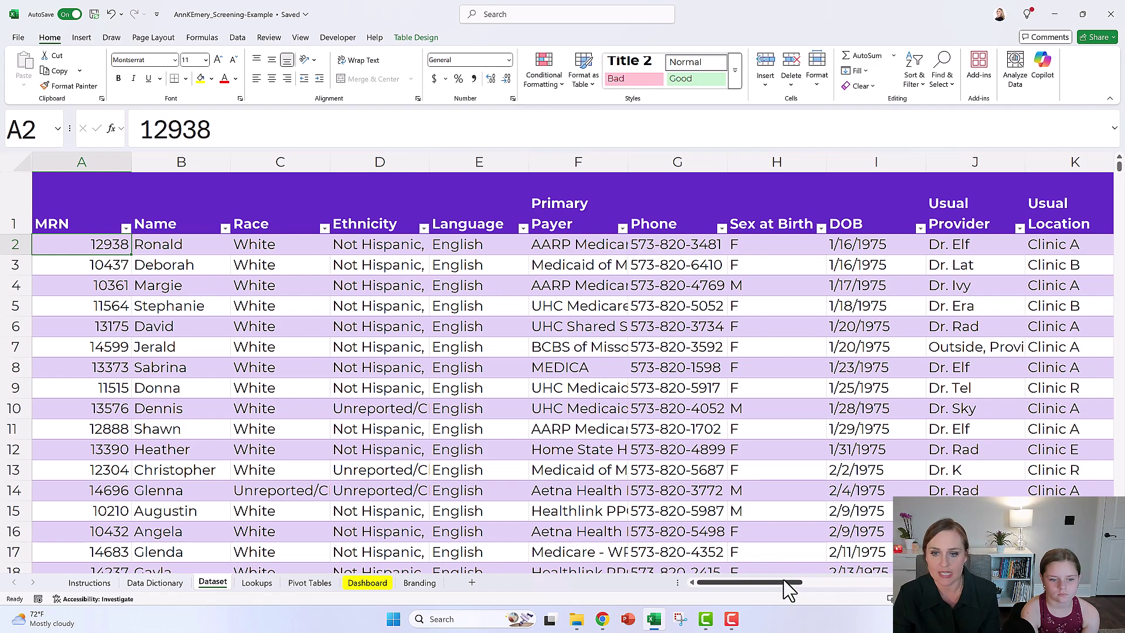
pyautogui.moveTo(786, 583); pyautogui.dragTo(891, 597)
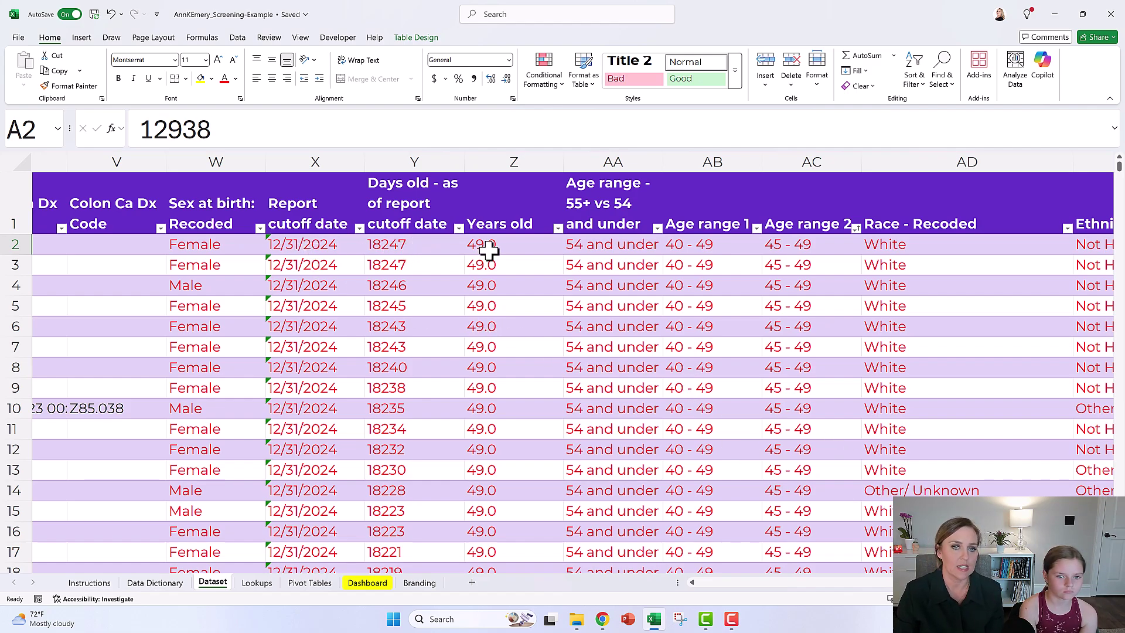
pyautogui.click(515, 247)
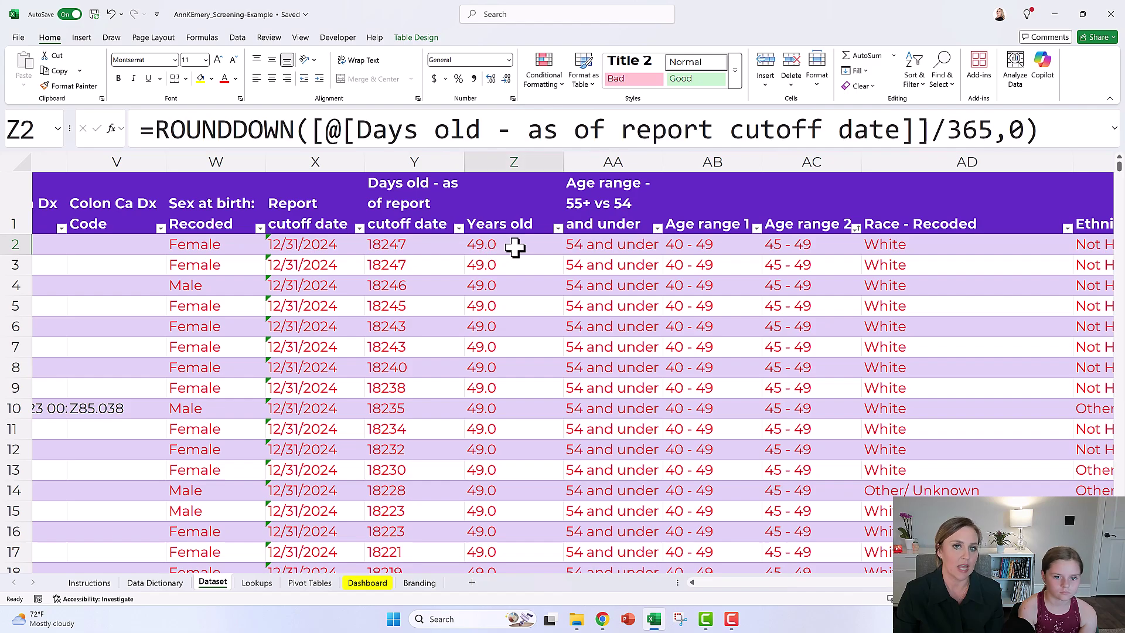
pyautogui.click(603, 244)
pyautogui.click(691, 244)
pyautogui.click(791, 249)
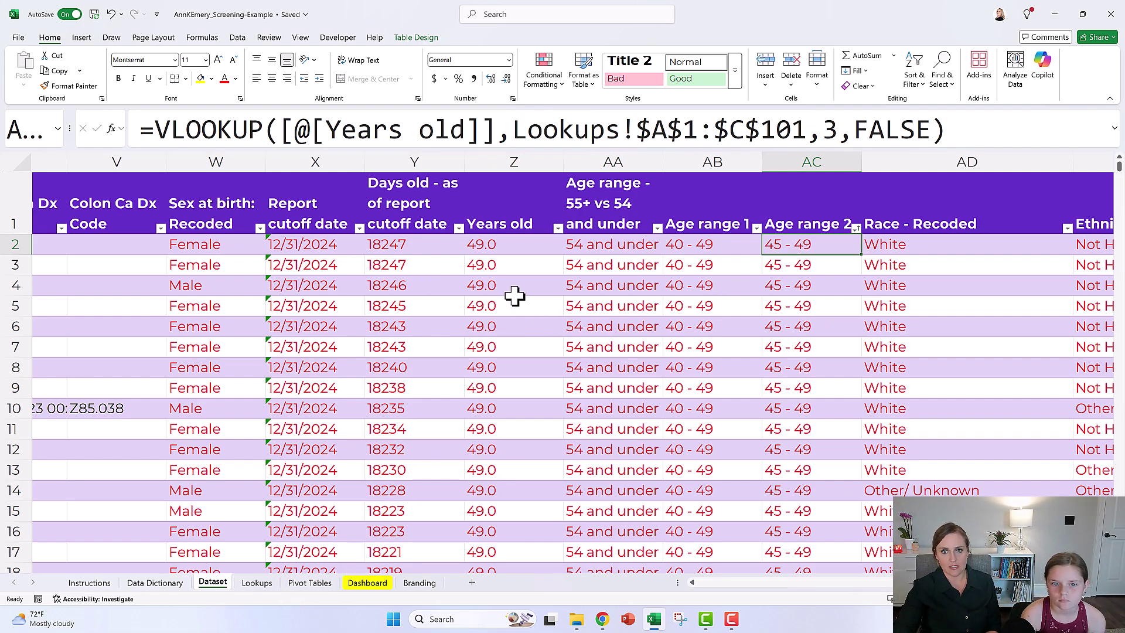
pyautogui.click(321, 586)
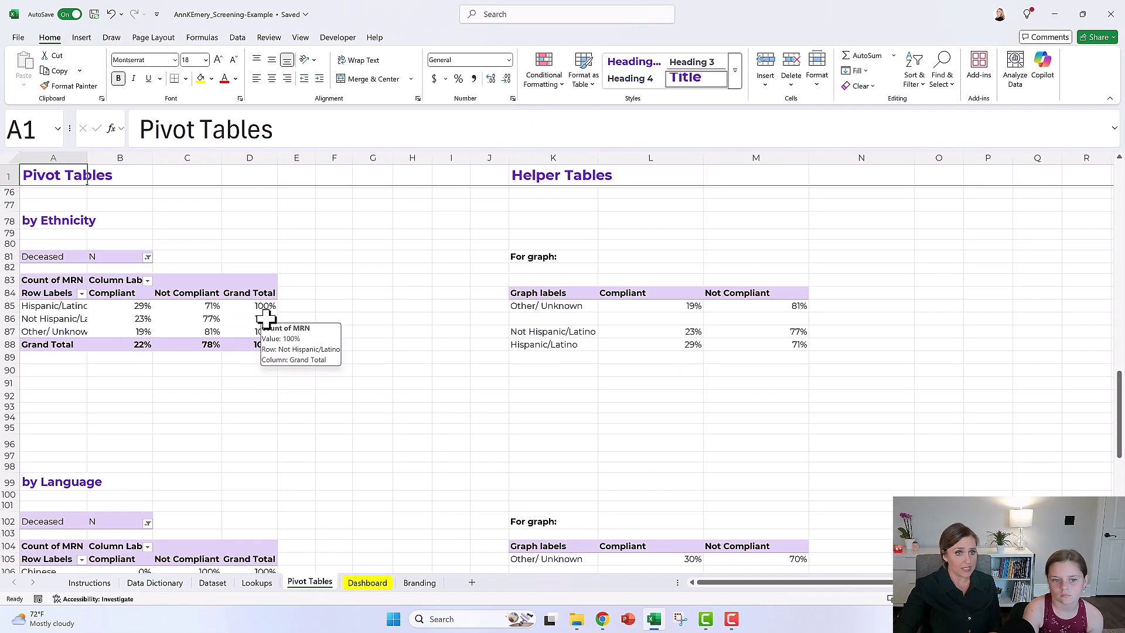
pyautogui.scroll(14, 280, 305)
pyautogui.scroll(10, 280, 302)
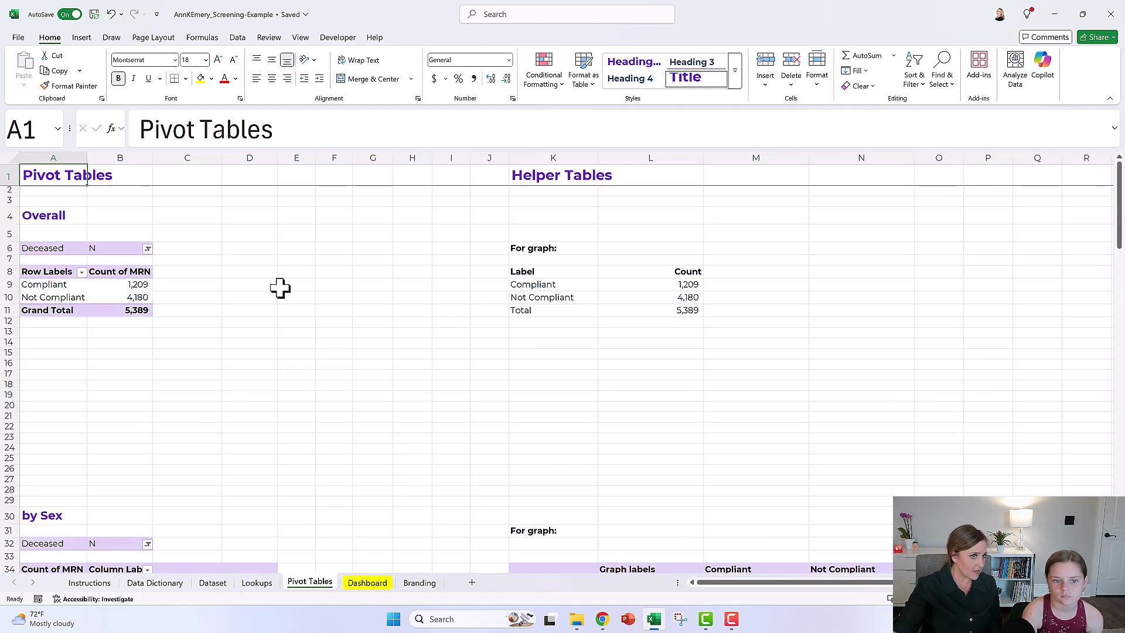
pyautogui.click(54, 286)
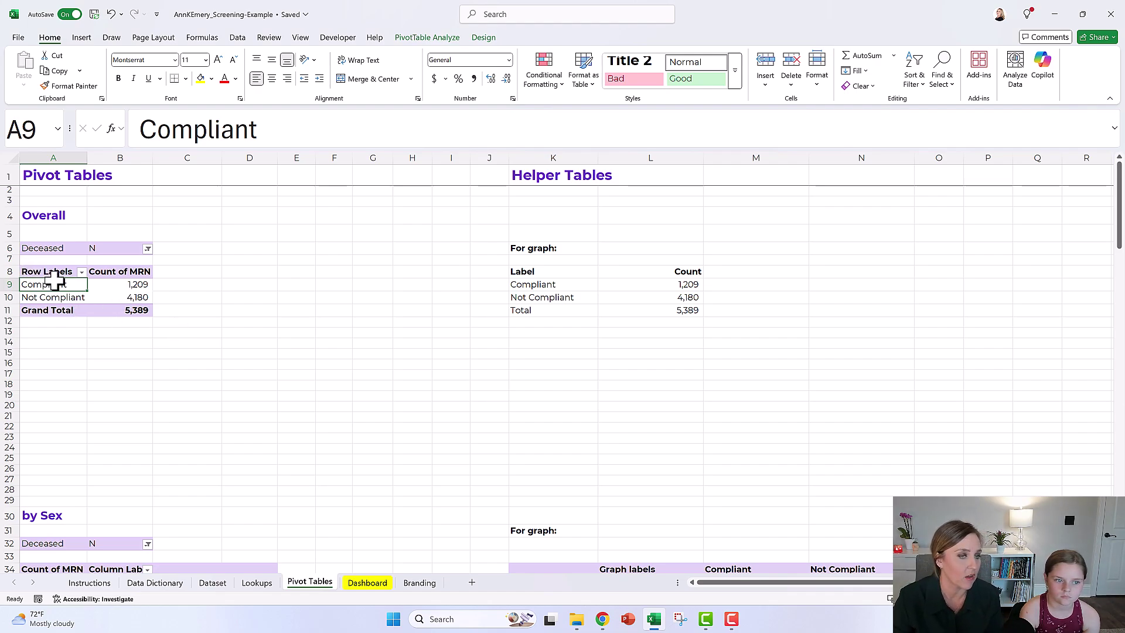
pyautogui.keyDown('ctrl'); pyautogui.scroll(3, 231, 350); pyautogui.keyUp('ctrl')
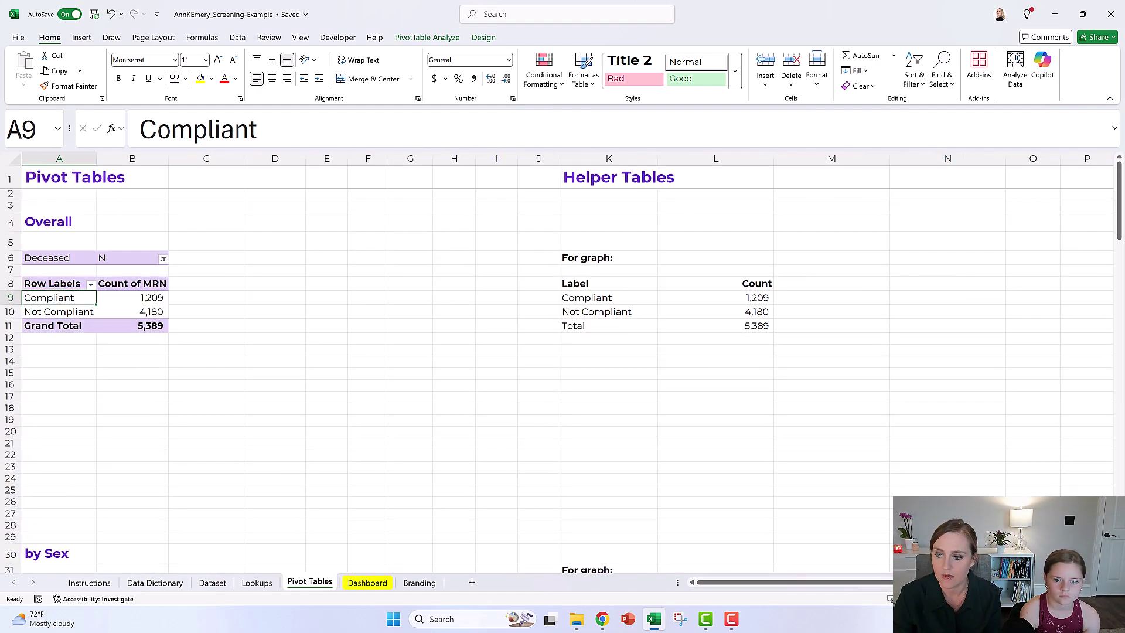
pyautogui.click(190, 378)
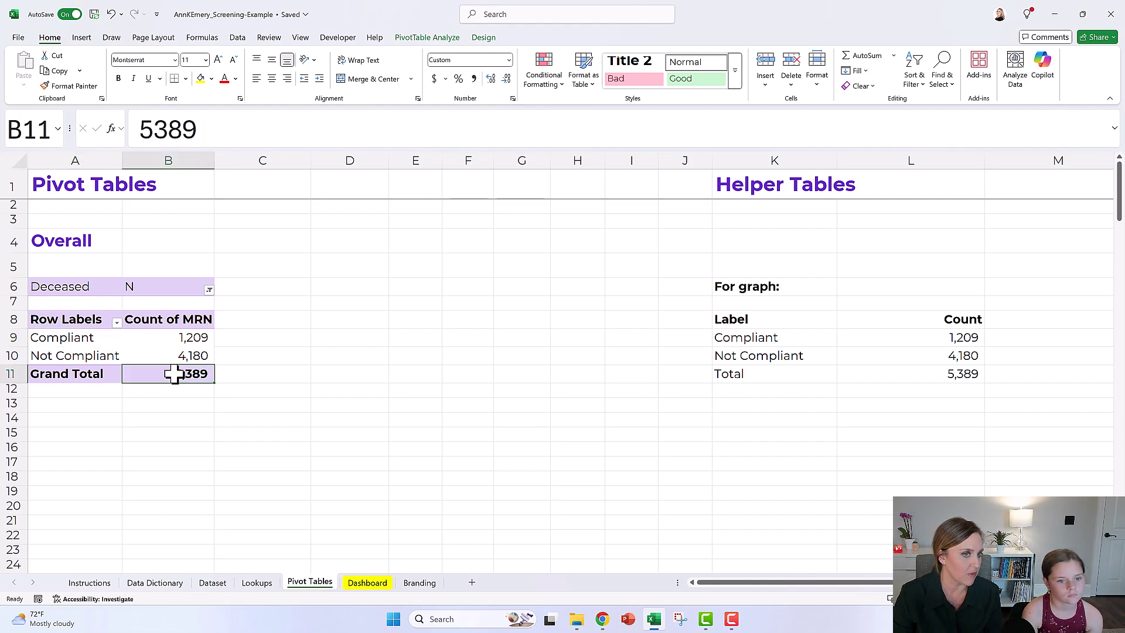
pyautogui.click(202, 339)
pyautogui.click(191, 354)
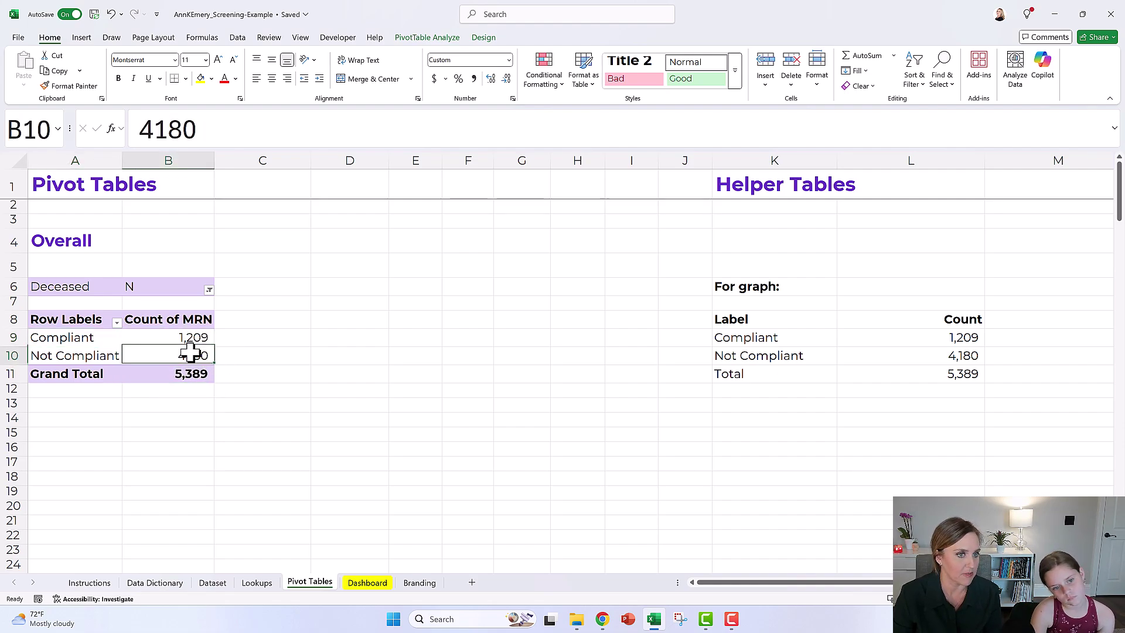
pyautogui.click(196, 335)
pyautogui.click(188, 354)
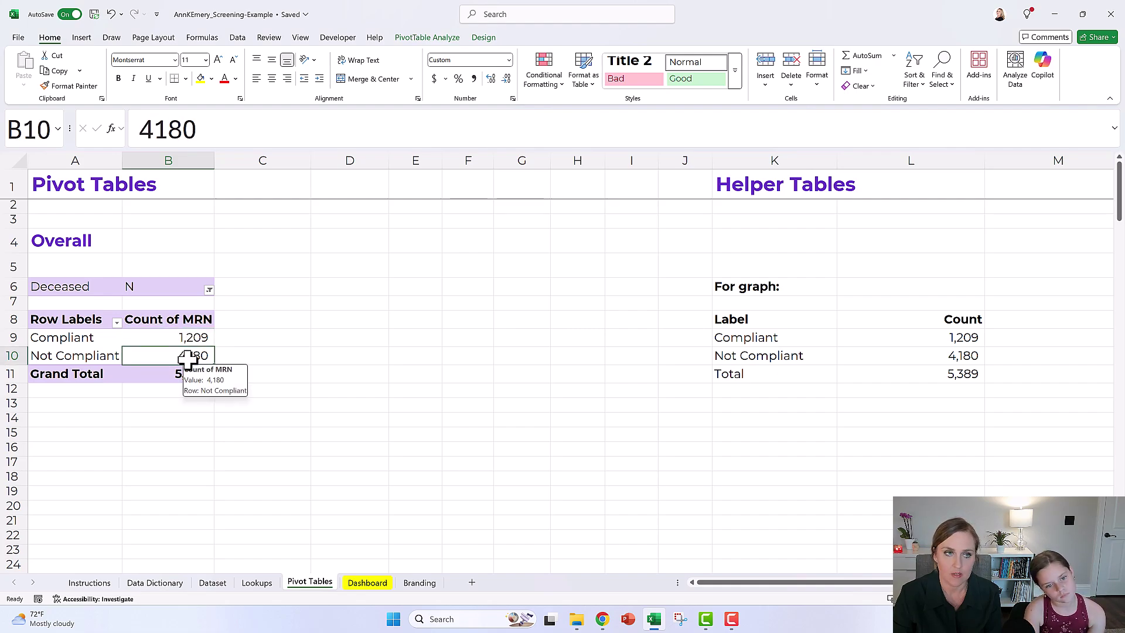
pyautogui.scroll(-2, 319, 309)
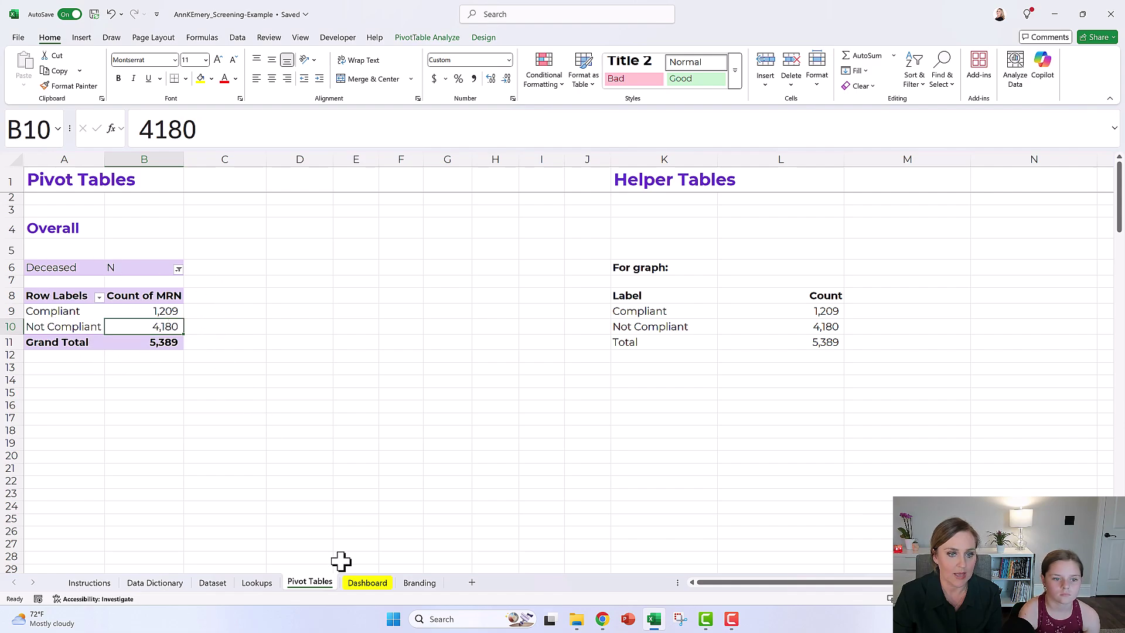
pyautogui.click(369, 585)
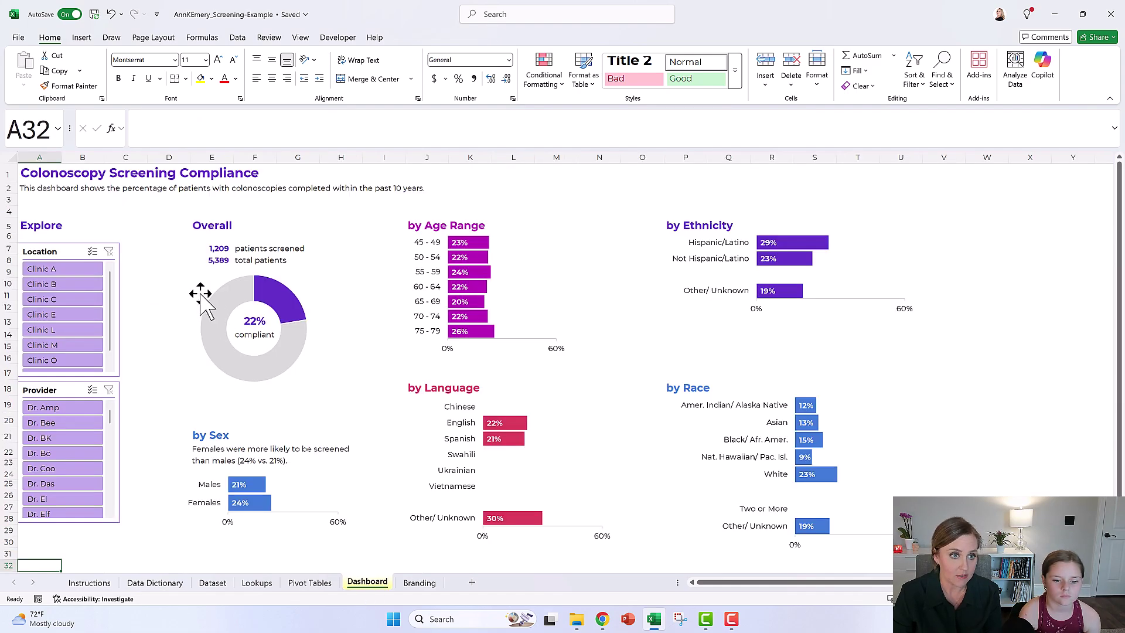
pyautogui.click(233, 270)
pyautogui.click(236, 274)
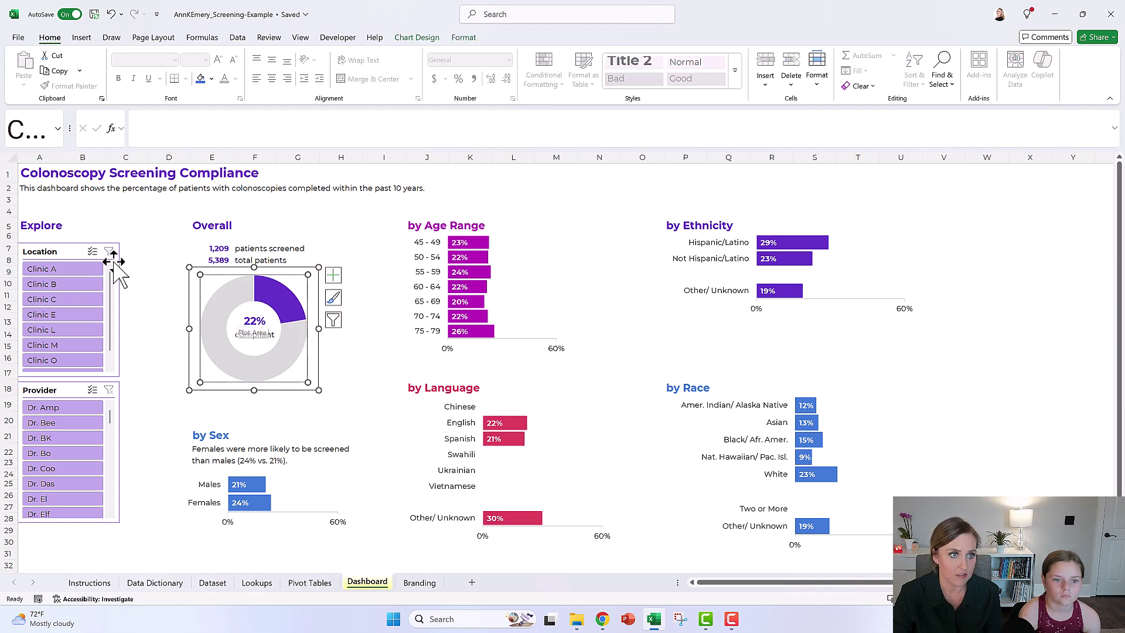
pyautogui.click(61, 251)
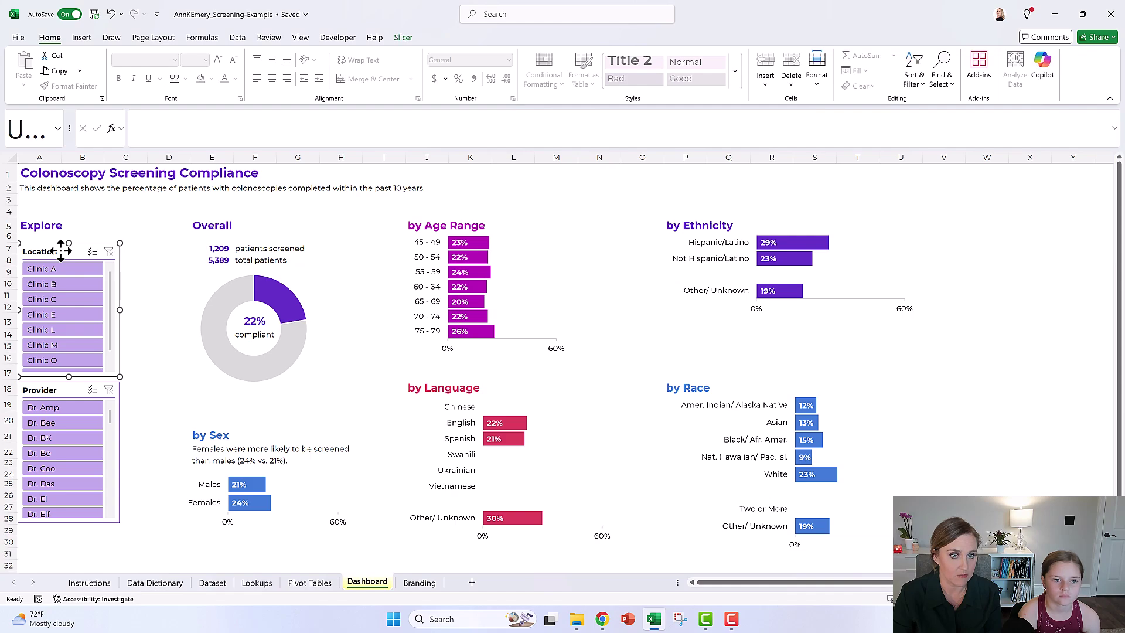
# Return to the Pivot Tables sheet and scroll down to the by Race pivot at A56
pyautogui.click(311, 583)
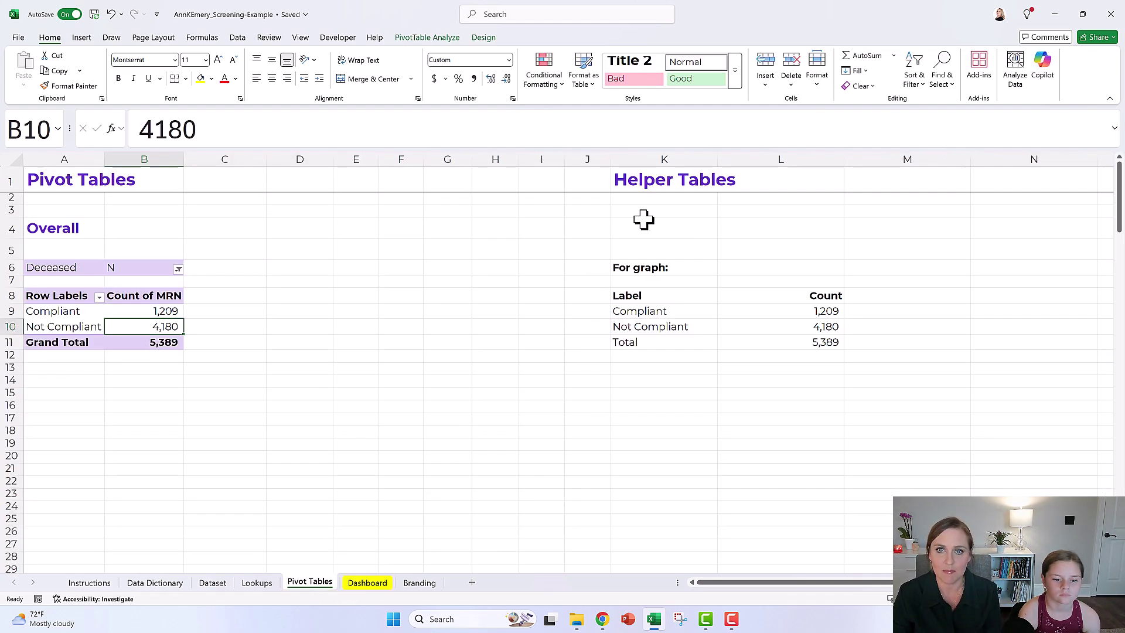
pyautogui.click(638, 183)
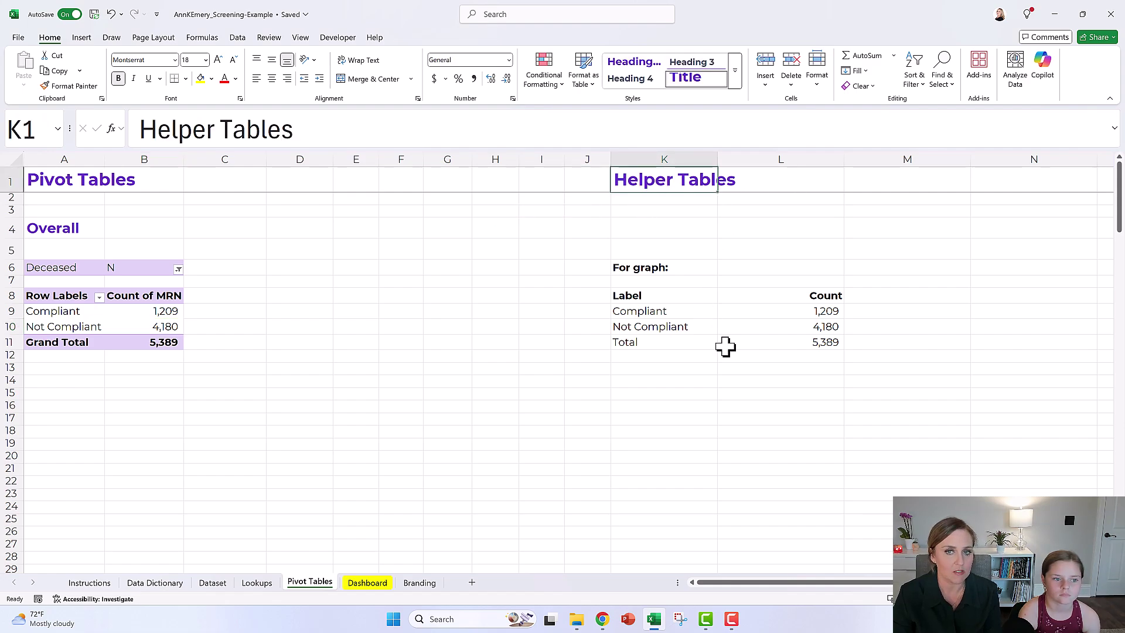
pyautogui.scroll(-1, 726, 347)
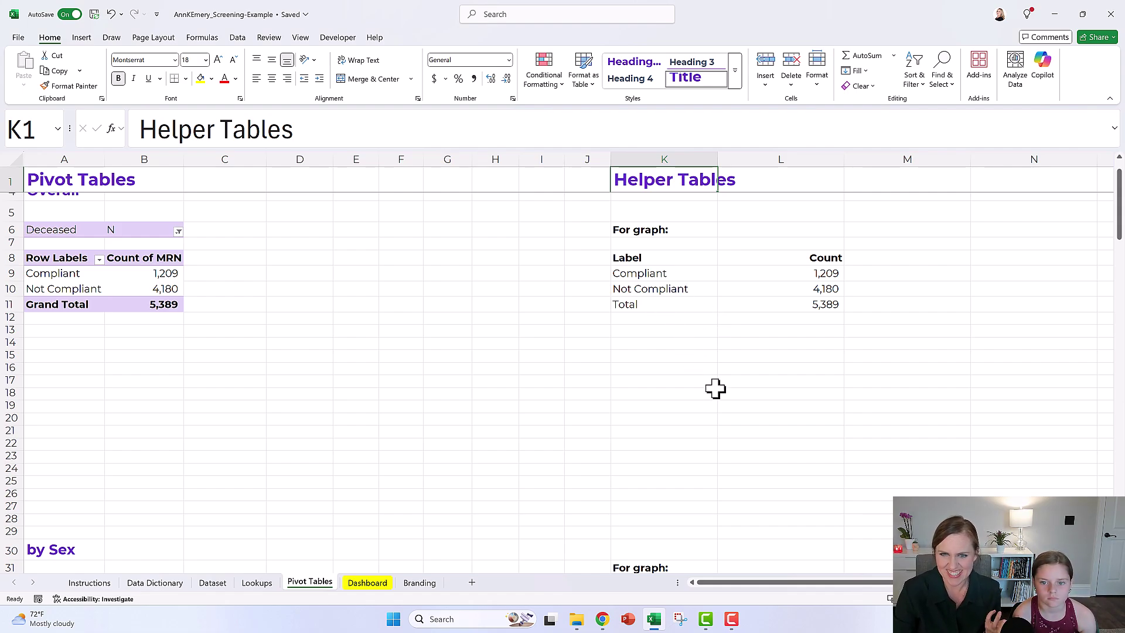
pyautogui.scroll(-8, 712, 382)
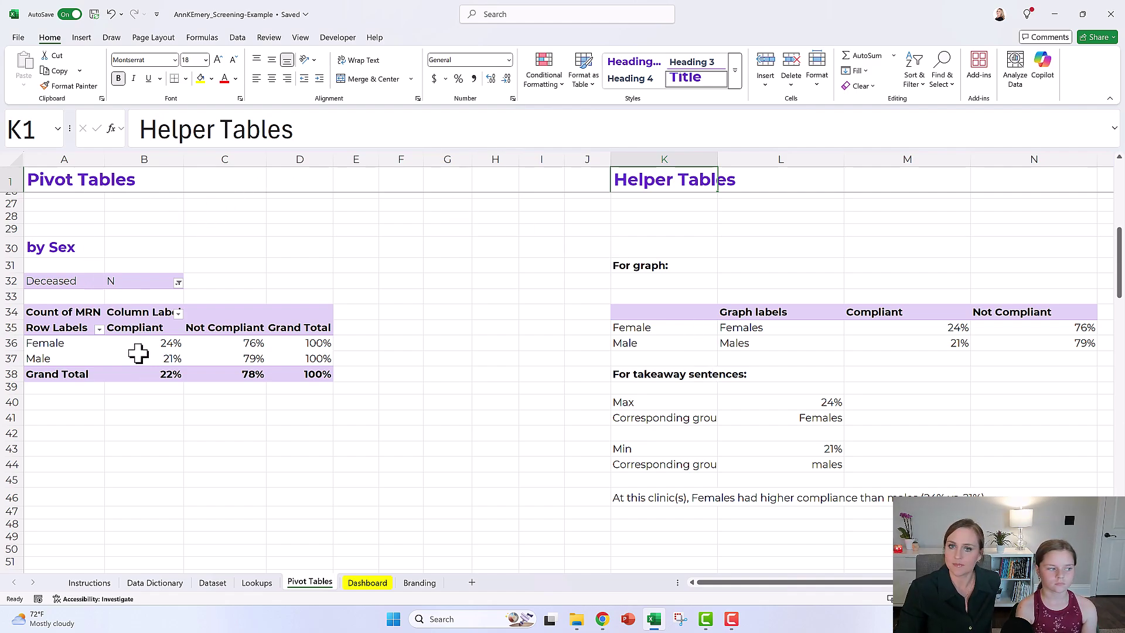
pyautogui.scroll(-6, 171, 330)
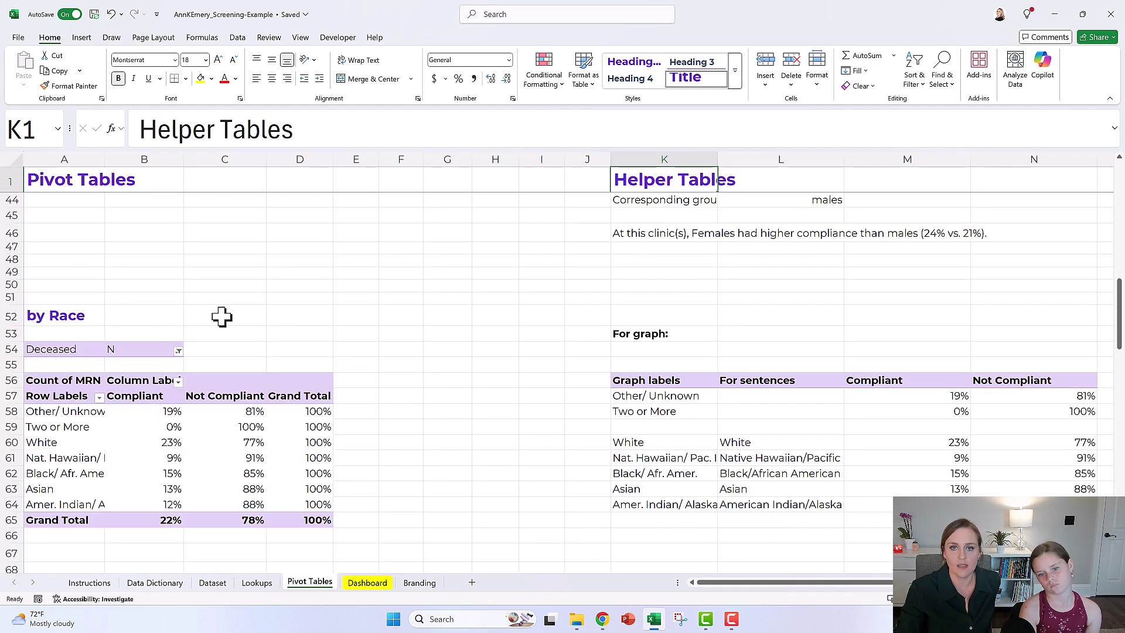
pyautogui.scroll(-1, 221, 317)
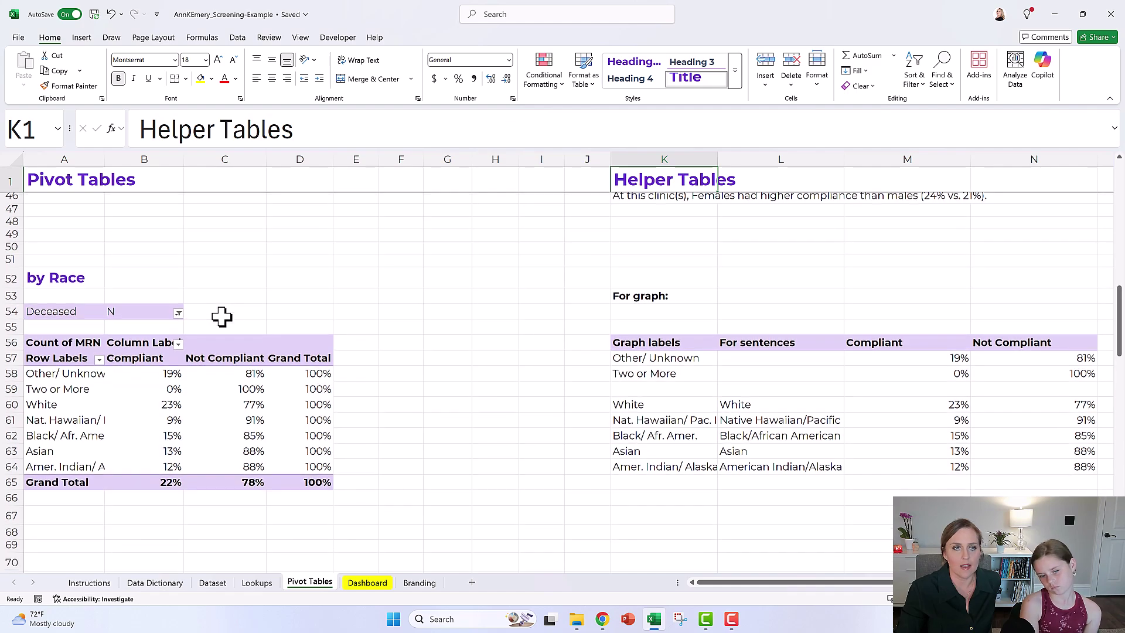
pyautogui.click(78, 342)
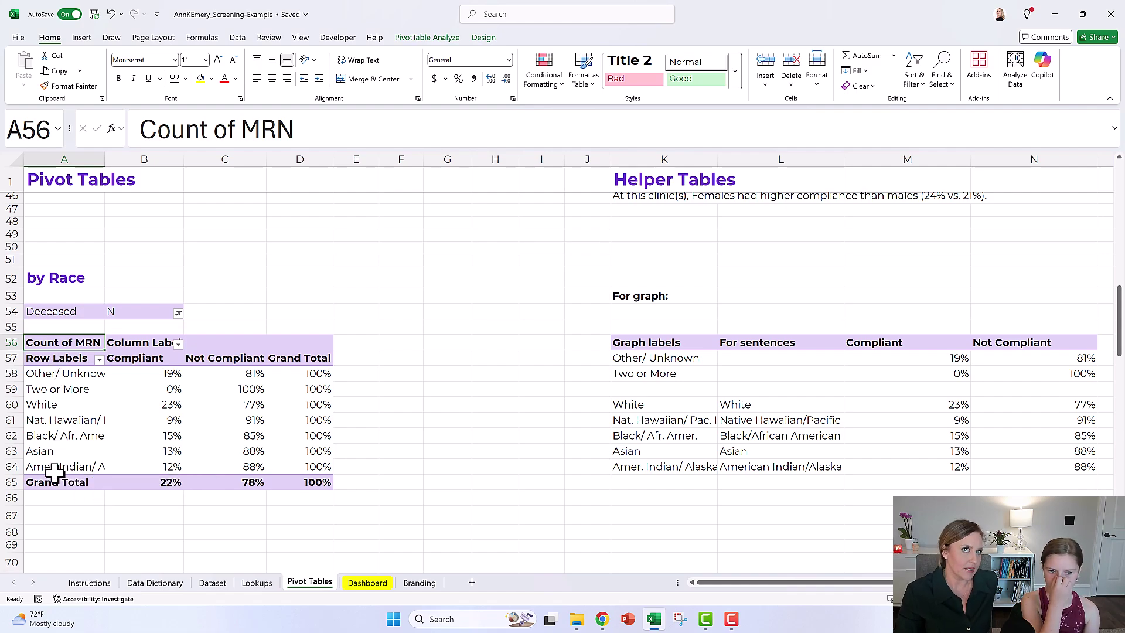
pyautogui.click(65, 373)
pyautogui.click(81, 37)
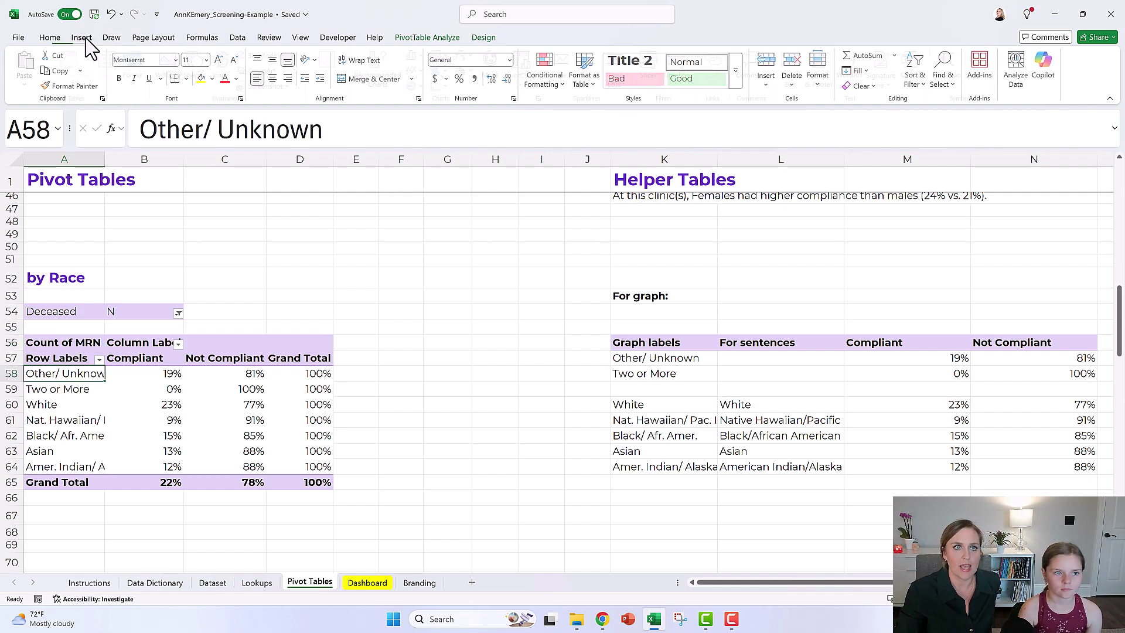
pyautogui.click(427, 58)
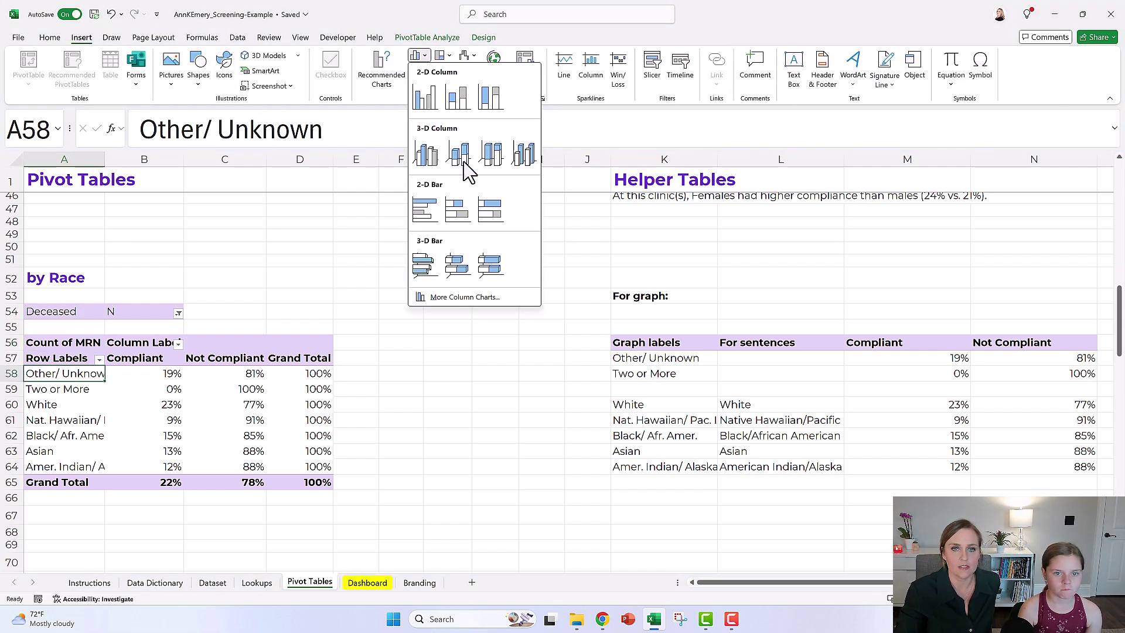
pyautogui.click(497, 220)
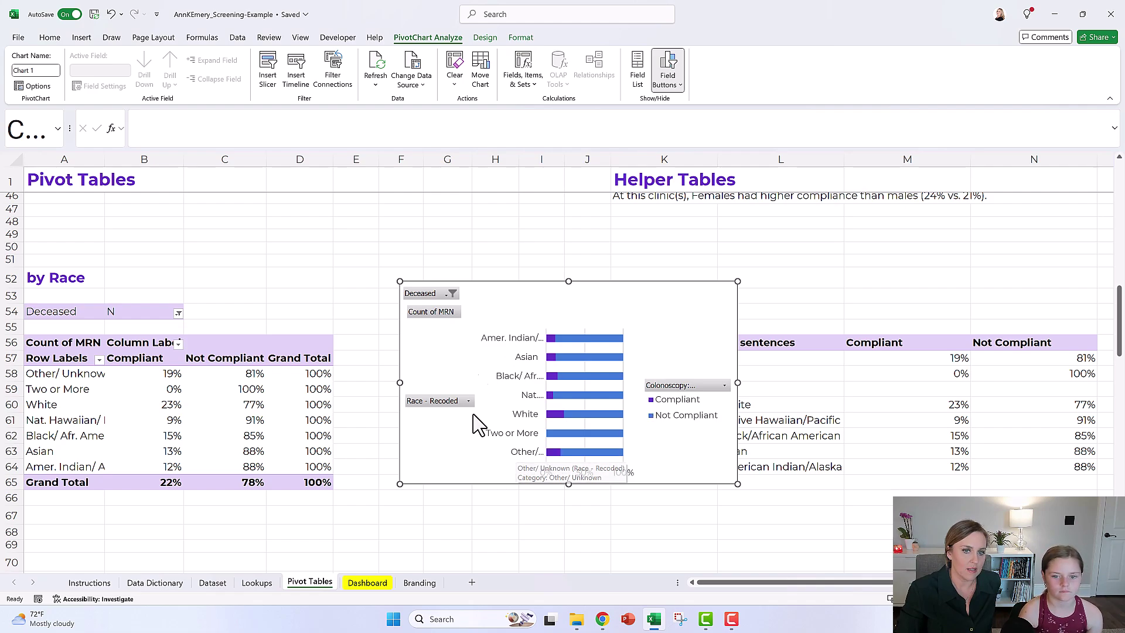
pyautogui.moveTo(638, 288); pyautogui.dragTo(452, 213)
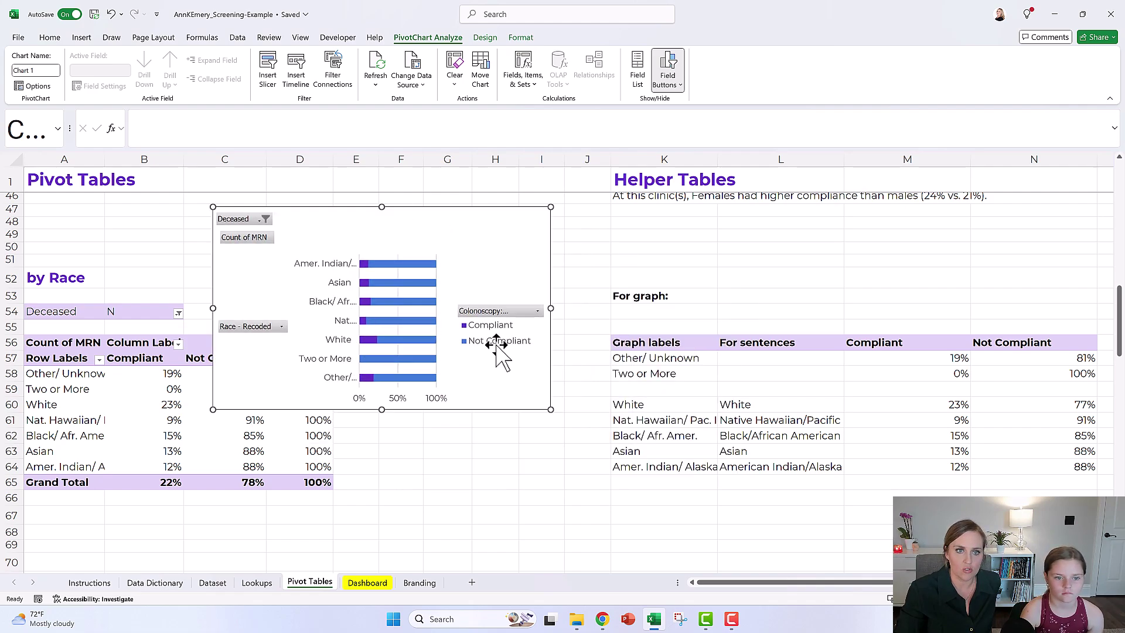
pyautogui.hotkey('ctrl', 'x')
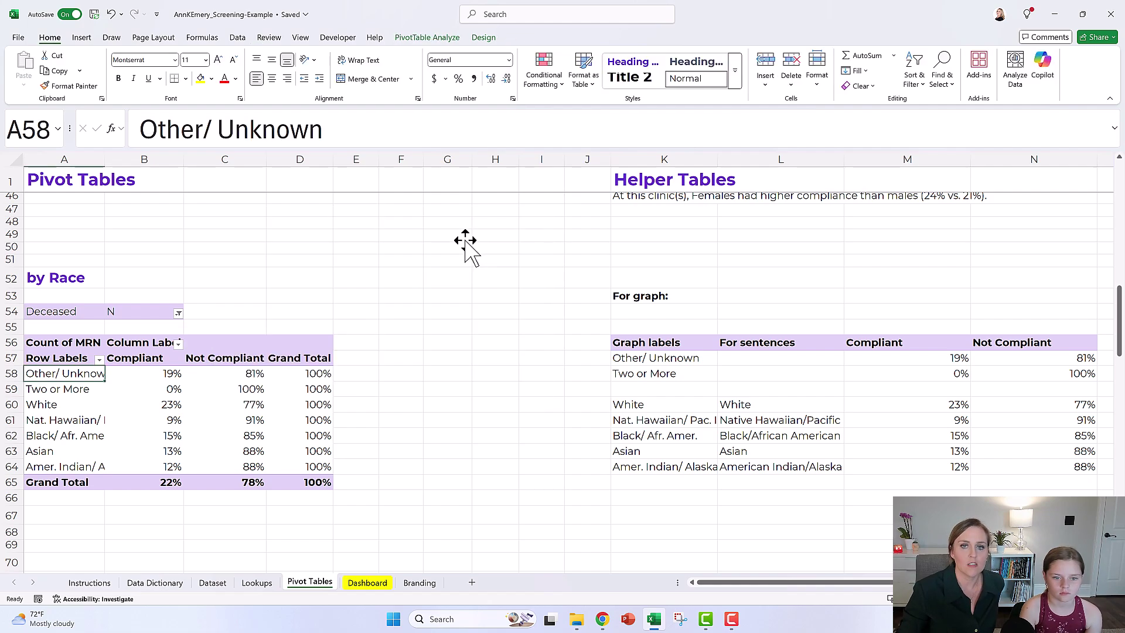
pyautogui.moveTo(648, 335); pyautogui.dragTo(1027, 476)
pyautogui.hotkey('alt', 'F1')
pyautogui.moveTo(639, 280); pyautogui.dragTo(506, 214)
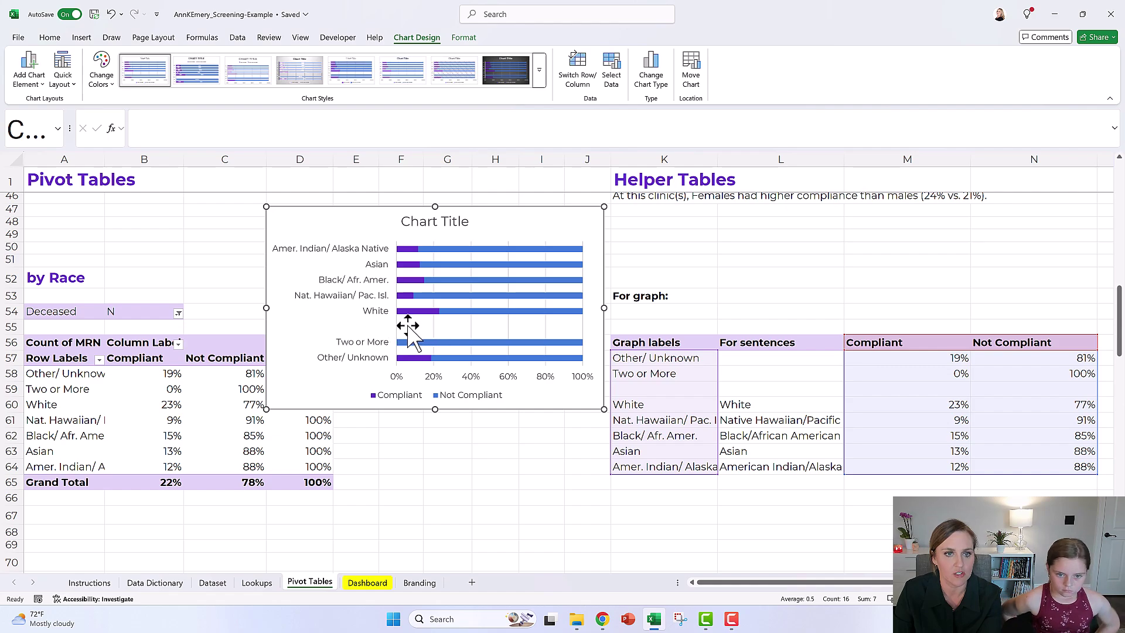
pyautogui.click(654, 389)
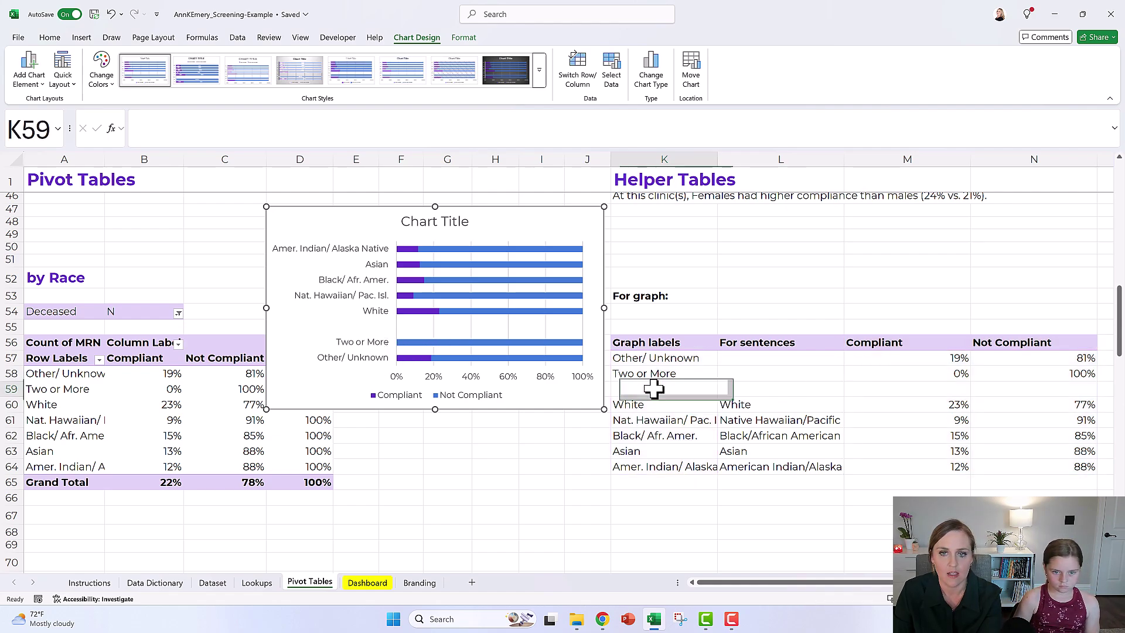
pyautogui.moveTo(654, 389); pyautogui.dragTo(1010, 394)
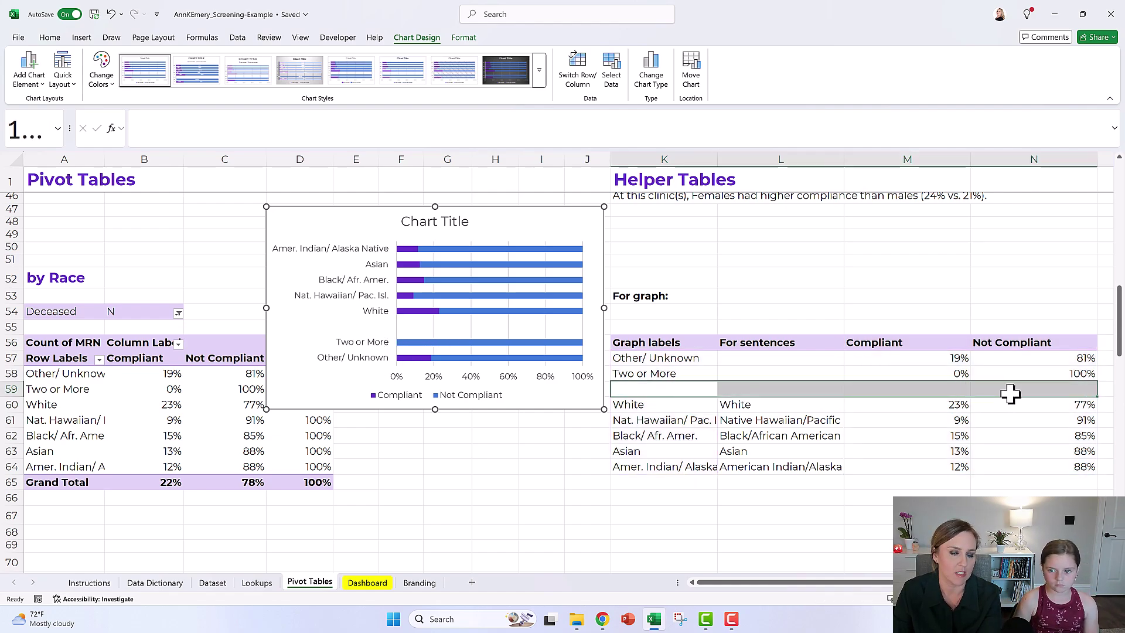
pyautogui.click(540, 218)
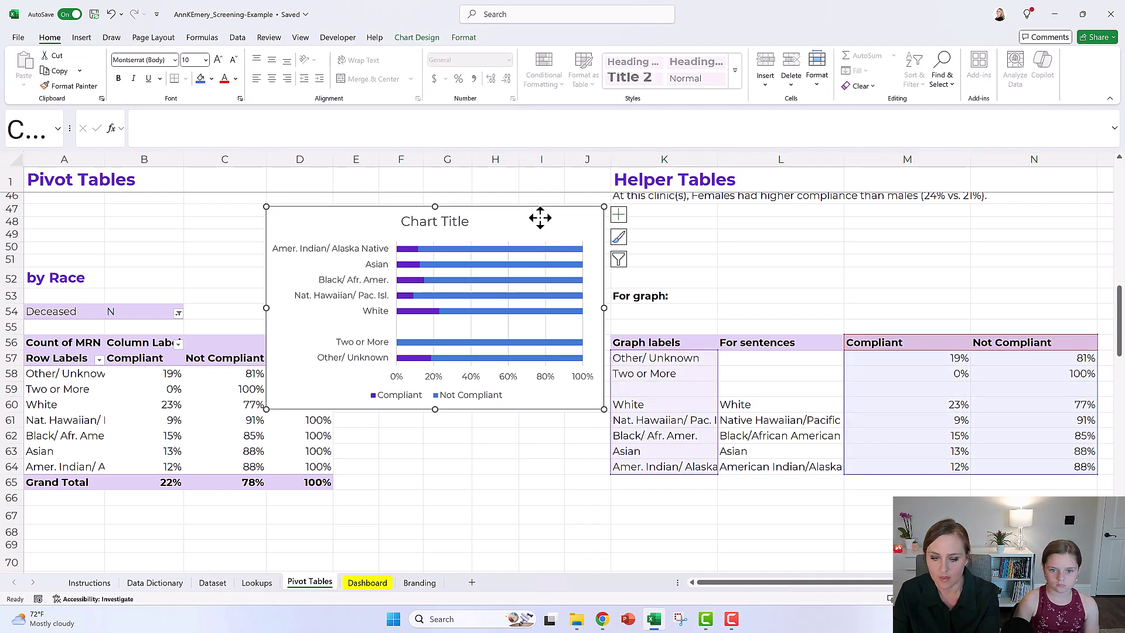
pyautogui.press('Delete')
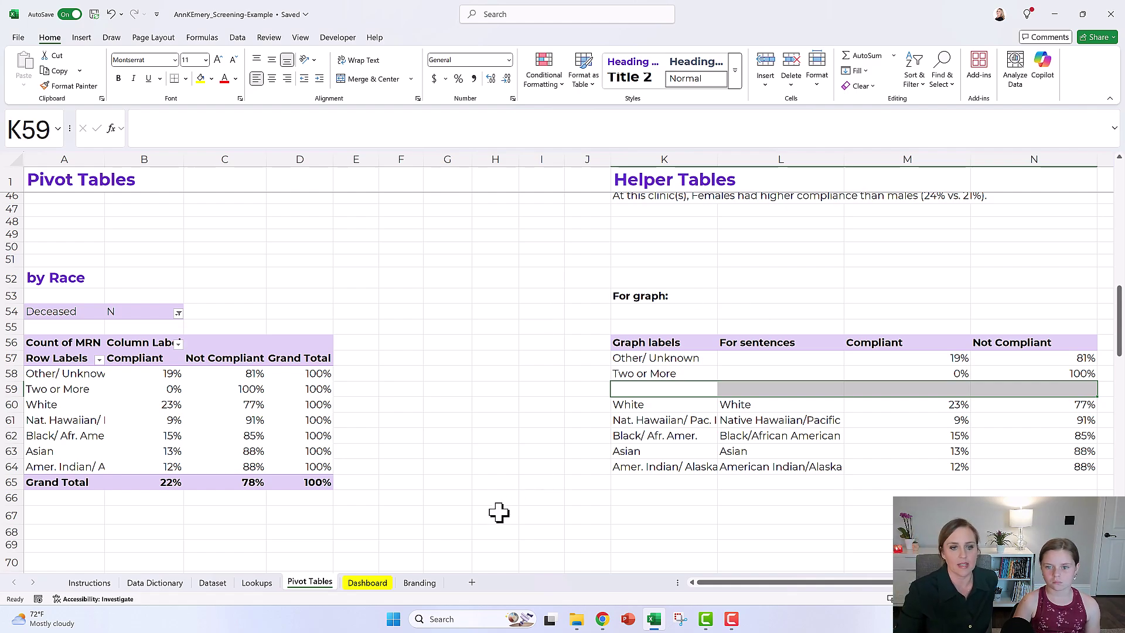
# Deselect by picking empty cell G65, then move to the Instructions sheet
pyautogui.click(453, 482)
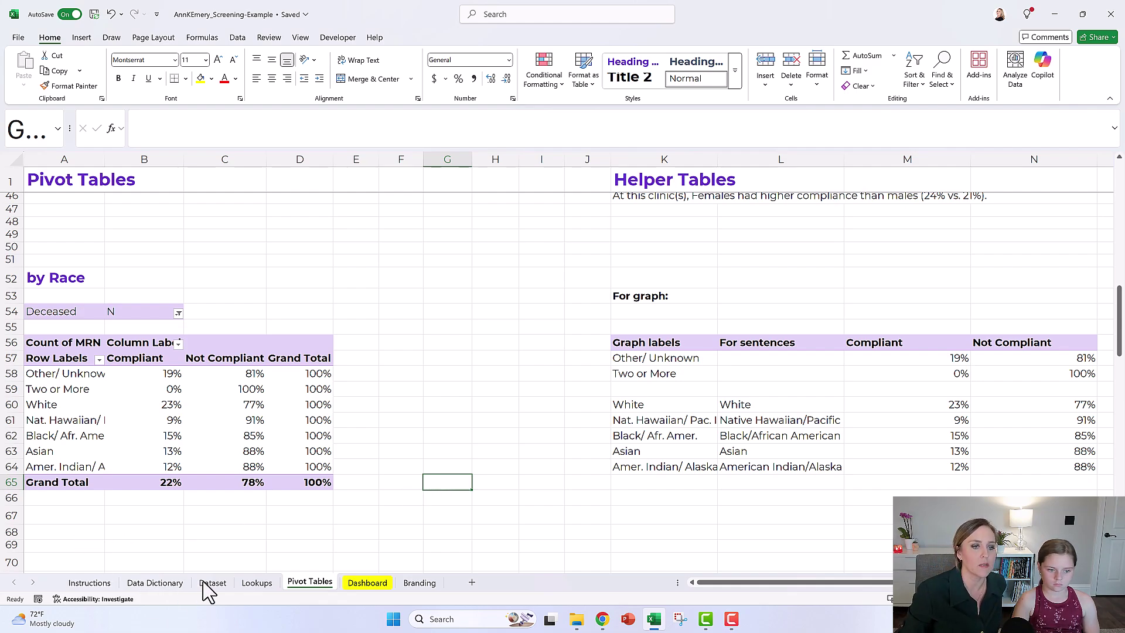
pyautogui.click(90, 587)
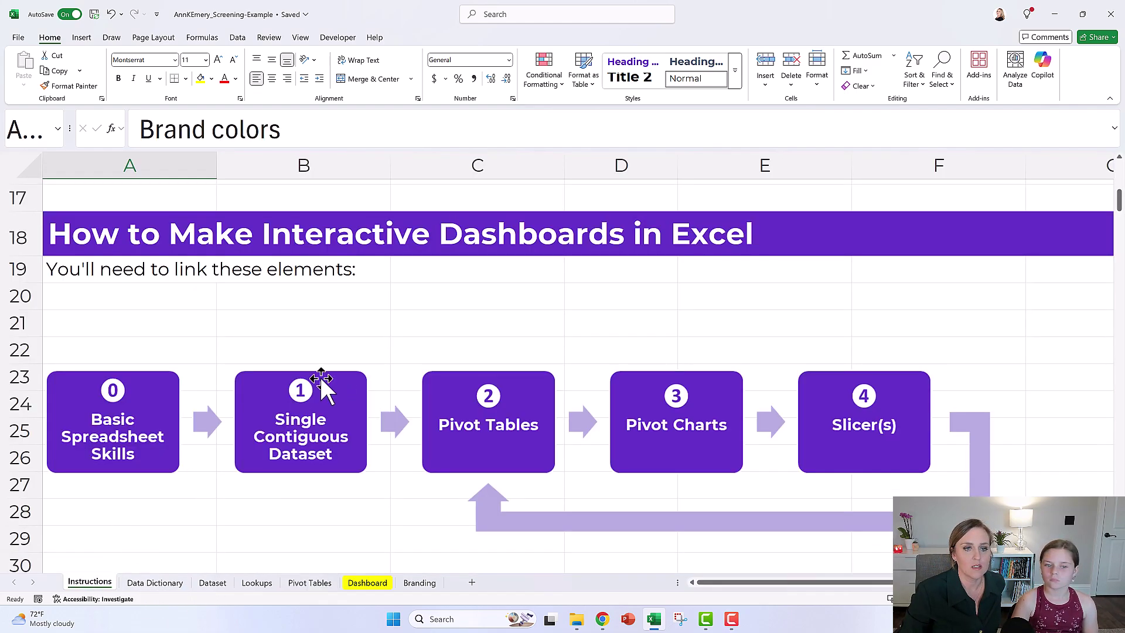
# On the Dataset sheet, inspect the table and the Days old formula in Y6
pyautogui.click(212, 583)
pyautogui.click(136, 327)
pyautogui.click(102, 431)
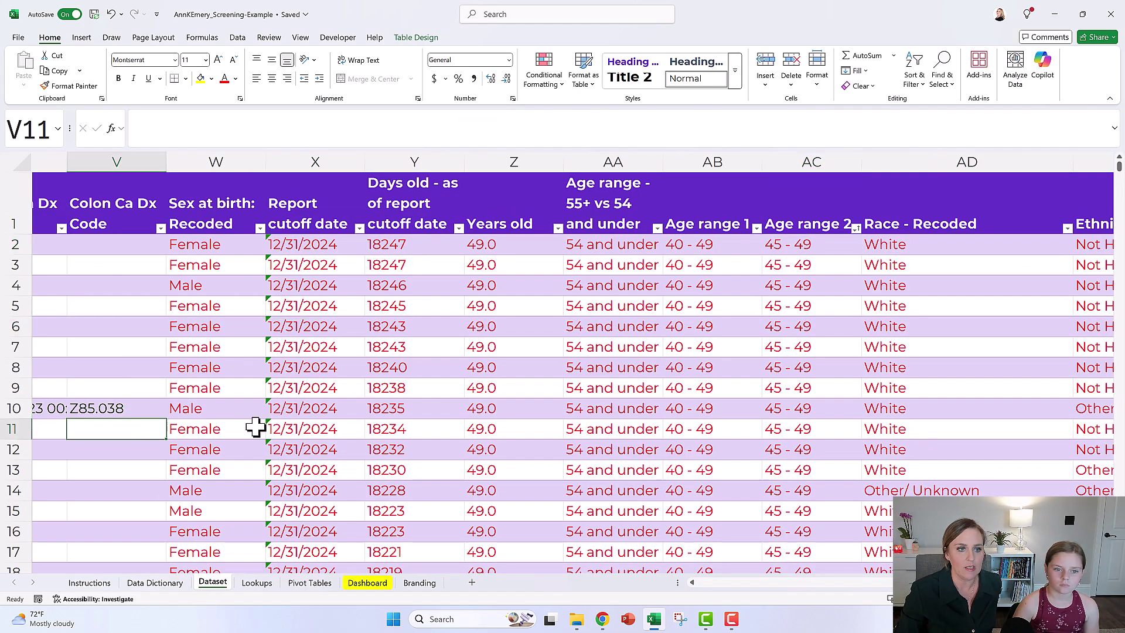
pyautogui.click(422, 389)
pyautogui.click(451, 326)
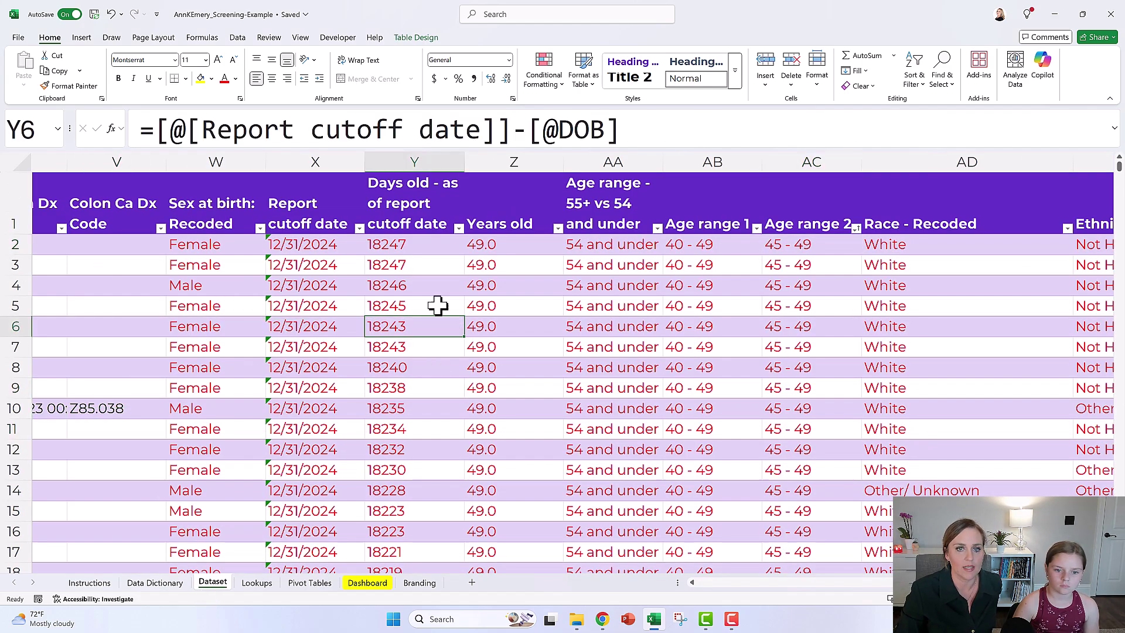
# Insert a PivotTable from Table1 on the existing Pivot Tables sheet at cell A161
pyautogui.click(82, 37)
pyautogui.click(30, 65)
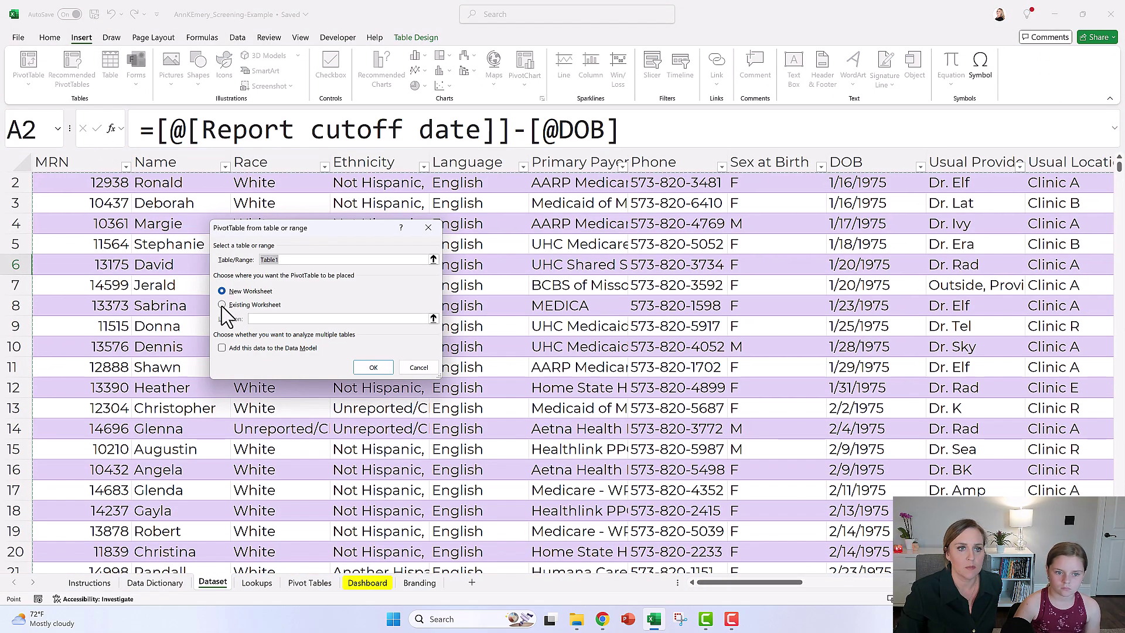
pyautogui.click(222, 305)
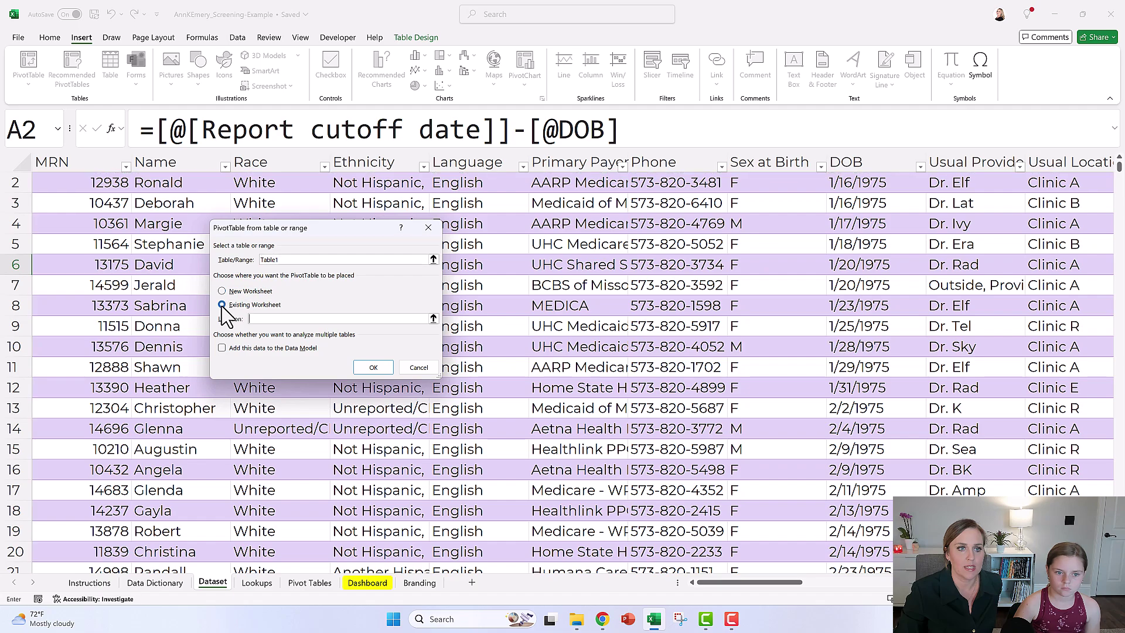
pyautogui.click(310, 583)
pyautogui.scroll(-8, 88, 394)
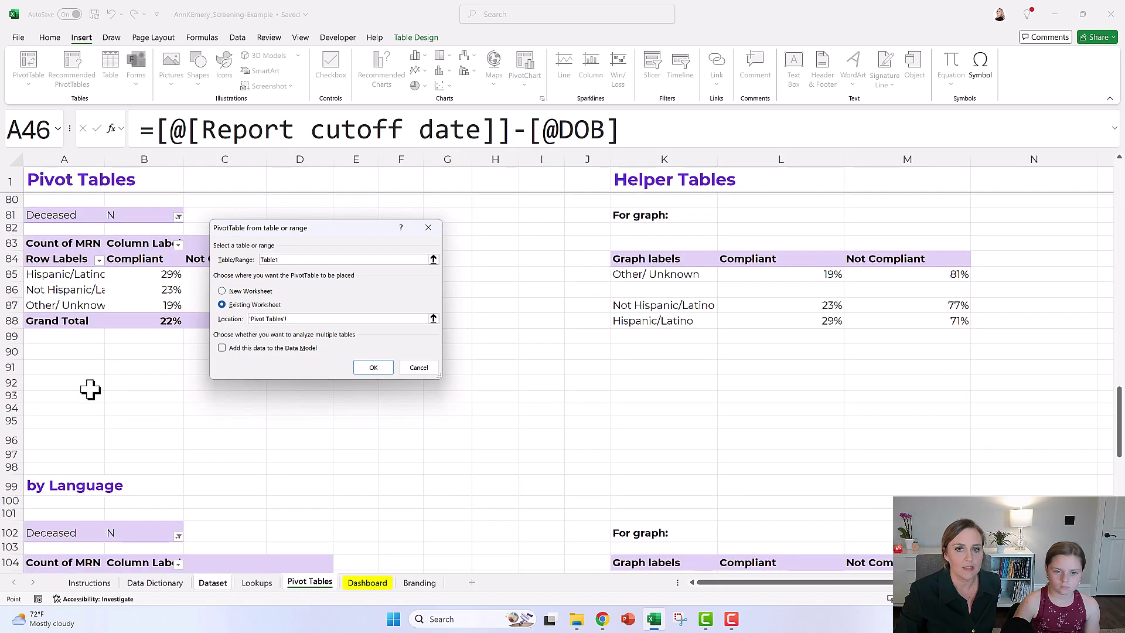
pyautogui.scroll(-12, 90, 389)
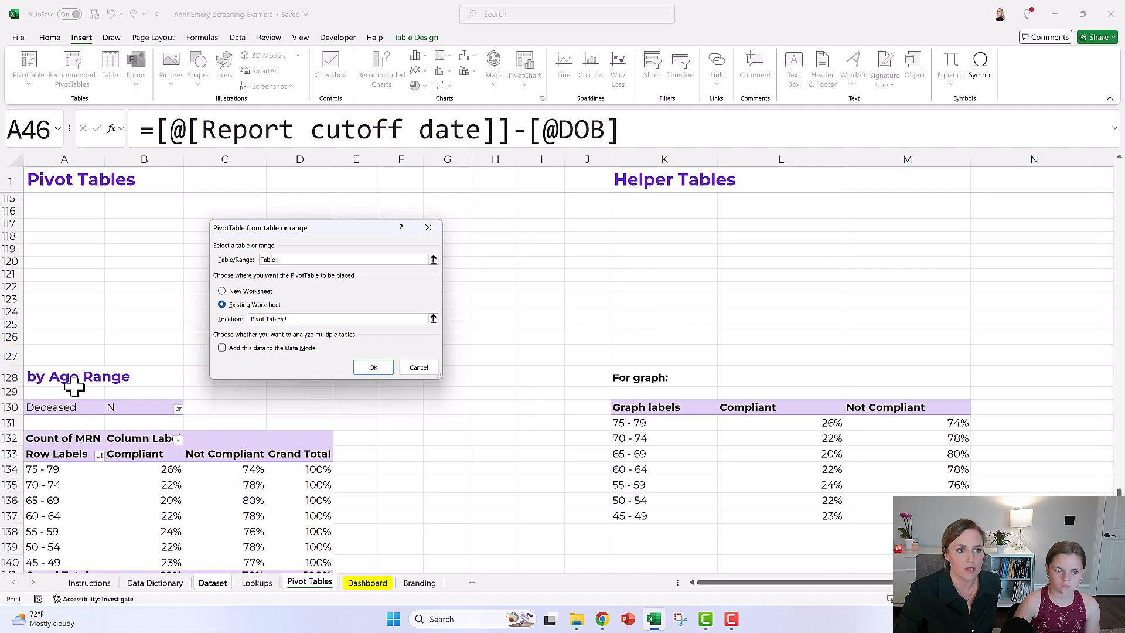
pyautogui.scroll(-10, 88, 377)
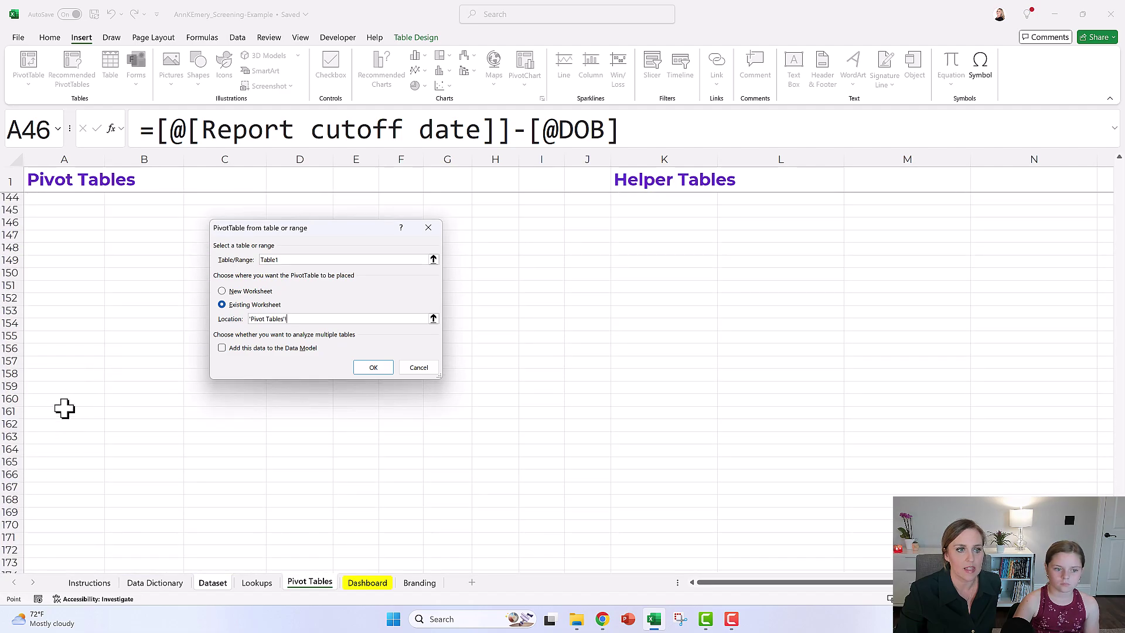
pyautogui.click(65, 408)
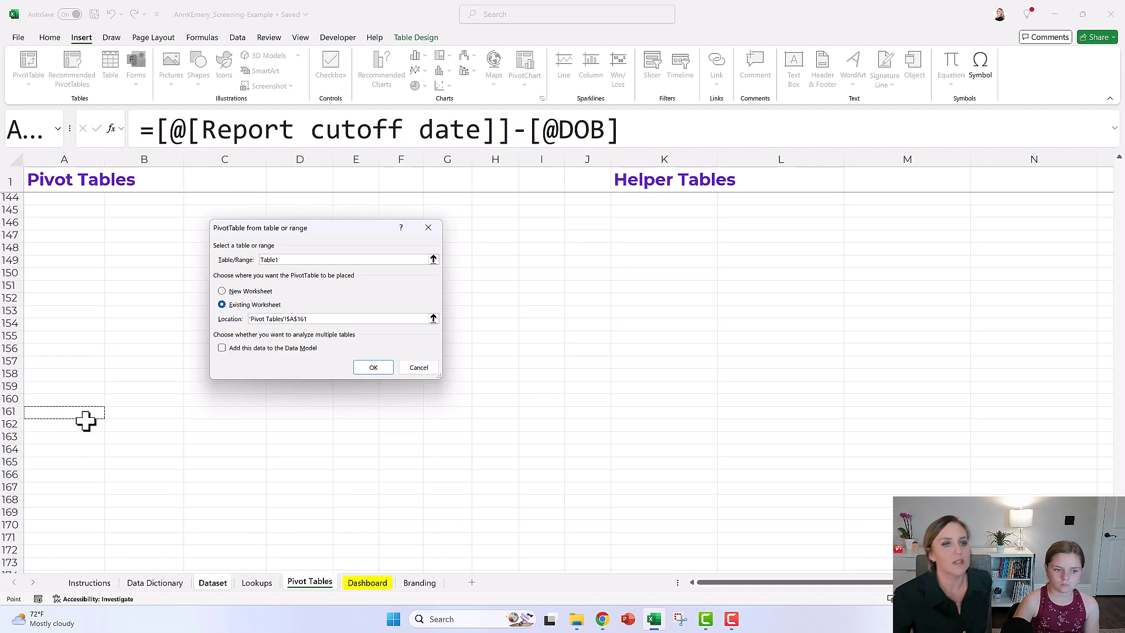
pyautogui.click(360, 370)
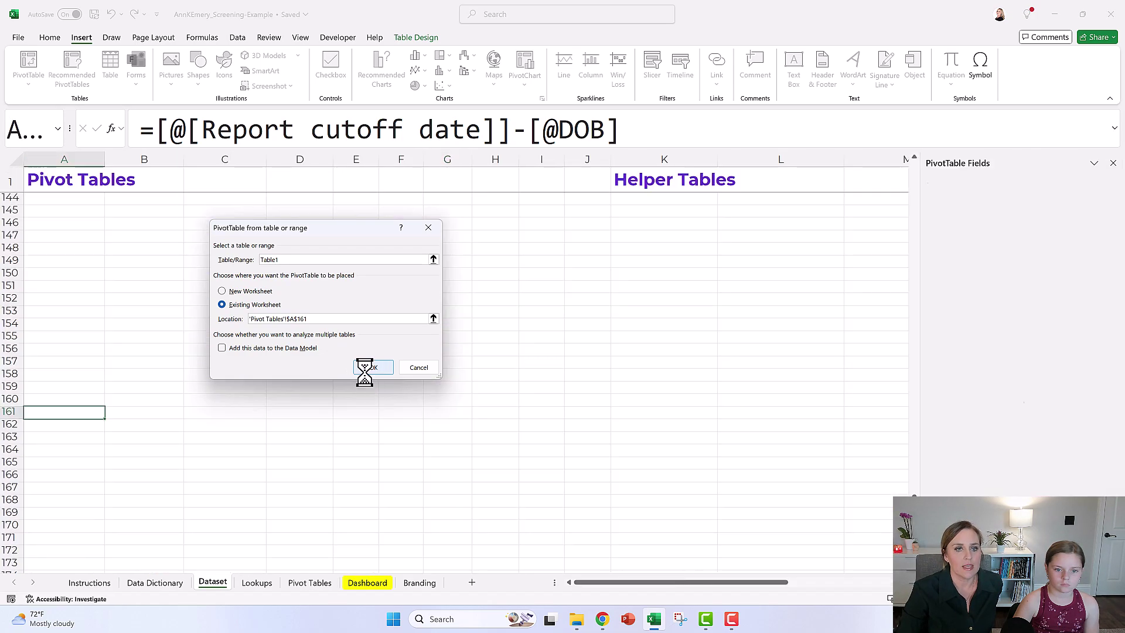
# Add MRN to the pivot's Values, summarized as Count instead of Sum
pyautogui.scroll(-3, 344, 332)
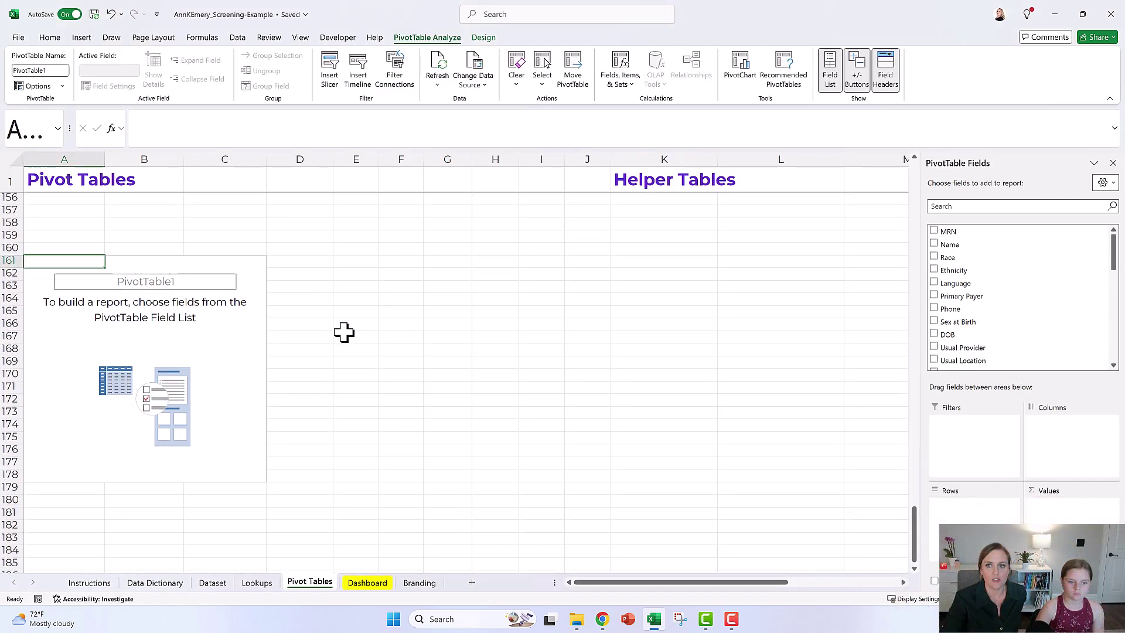
pyautogui.moveTo(952, 232); pyautogui.dragTo(1064, 507)
pyautogui.click(1108, 507)
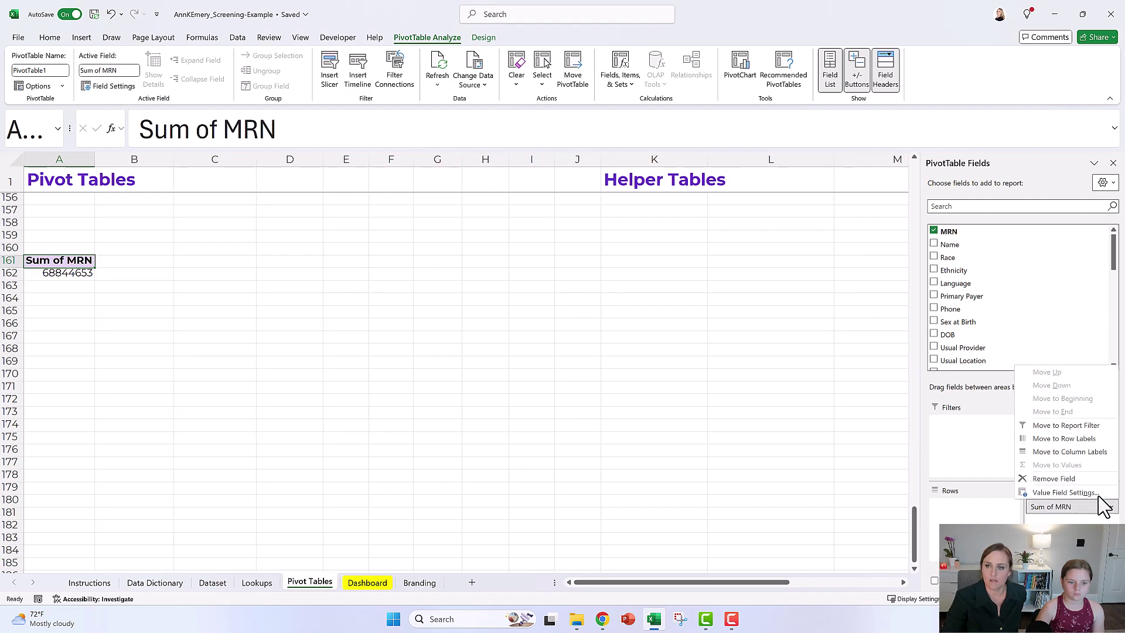
pyautogui.click(1107, 507)
pyautogui.click(293, 301)
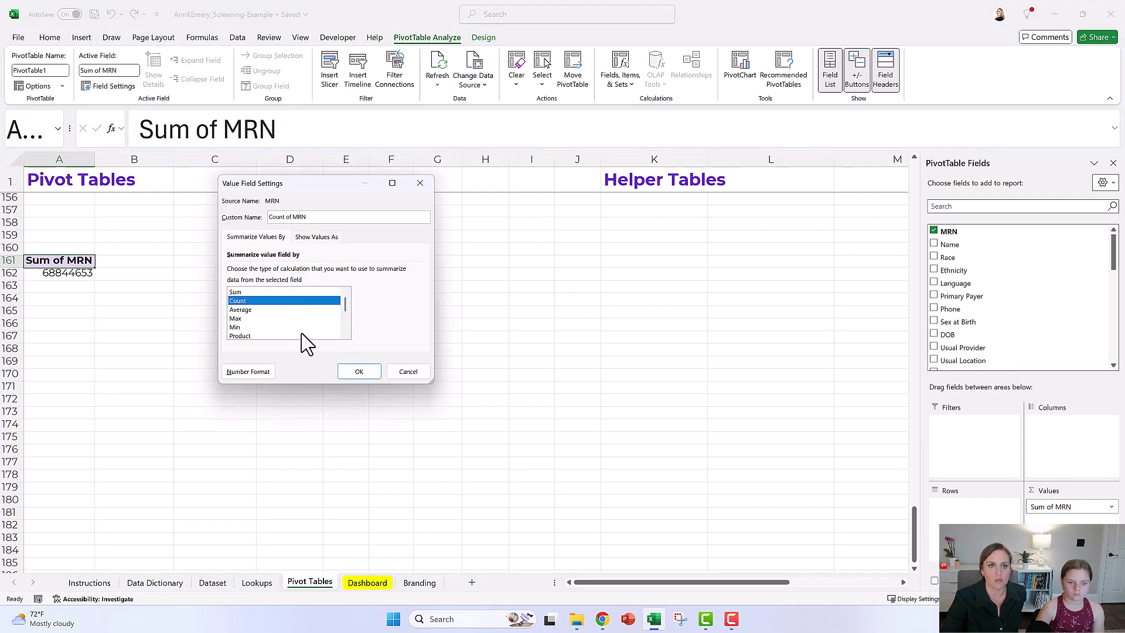
pyautogui.click(345, 375)
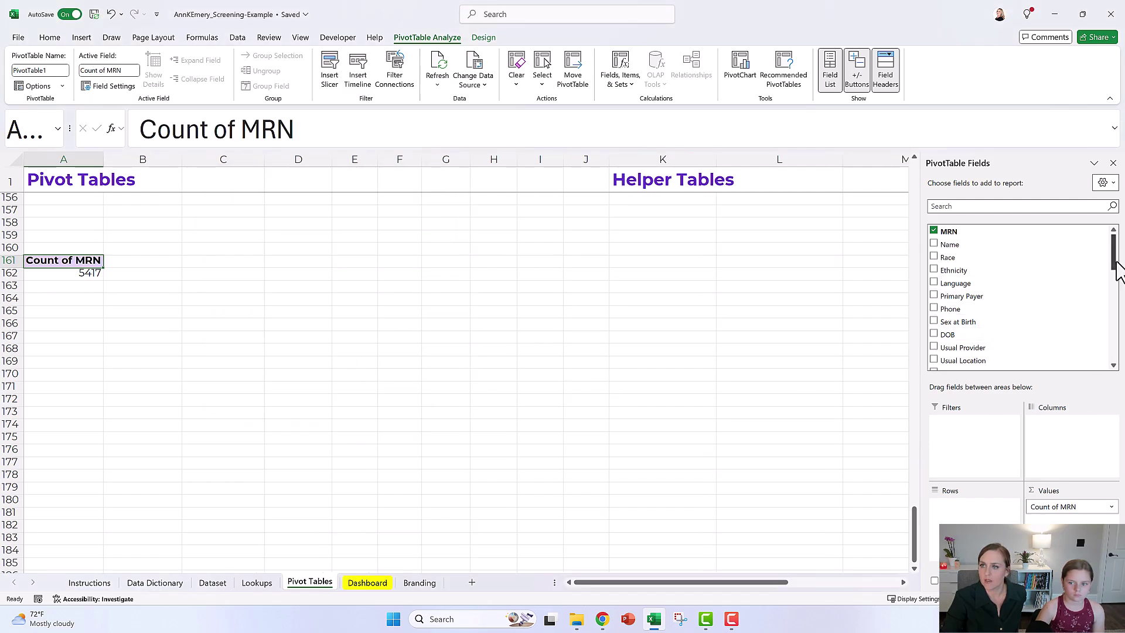
pyautogui.moveTo(1117, 267); pyautogui.dragTo(1081, 294)
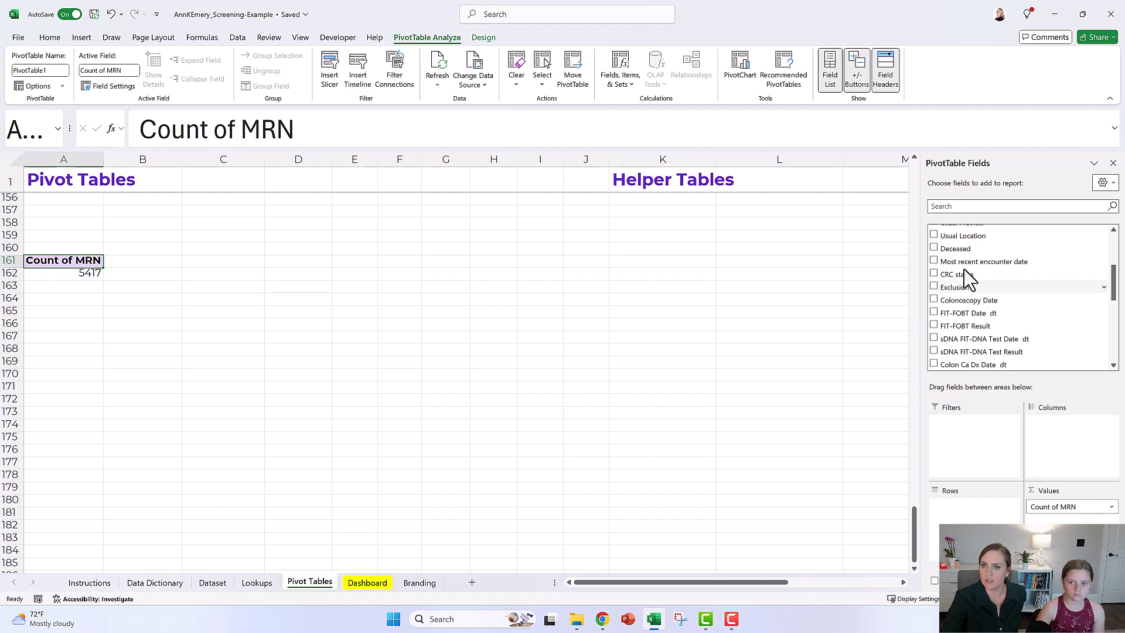
# Filter Deceased to N, put Colonoscopy: Compliant in Columns and Language - Recoded in Rows
pyautogui.moveTo(948, 249); pyautogui.dragTo(972, 452)
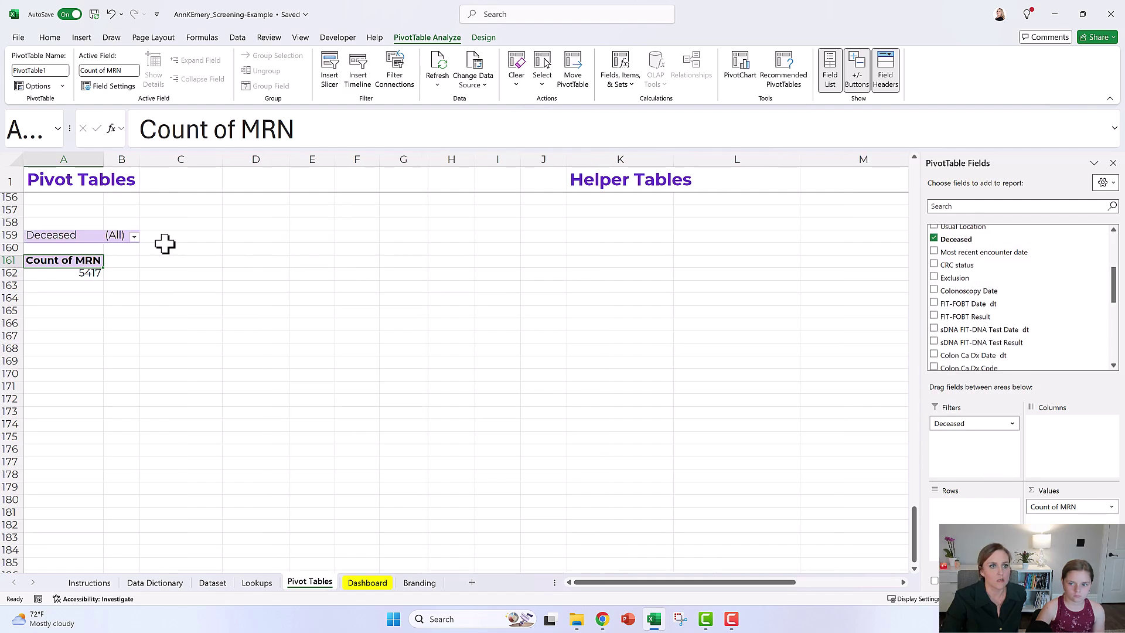
pyautogui.click(134, 237)
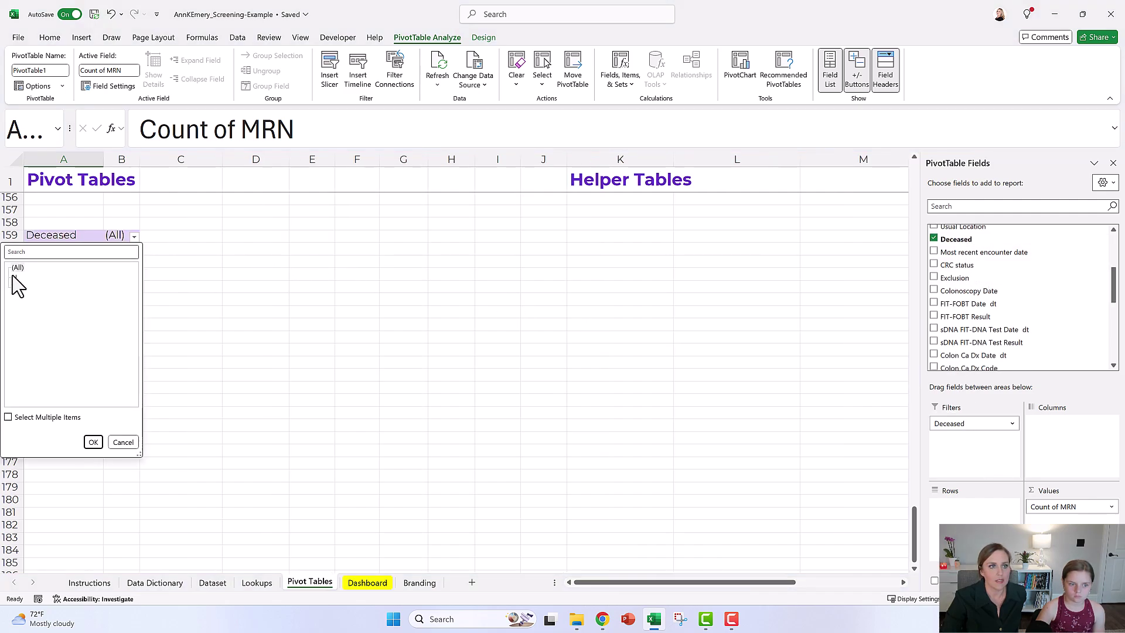
pyautogui.click(93, 442)
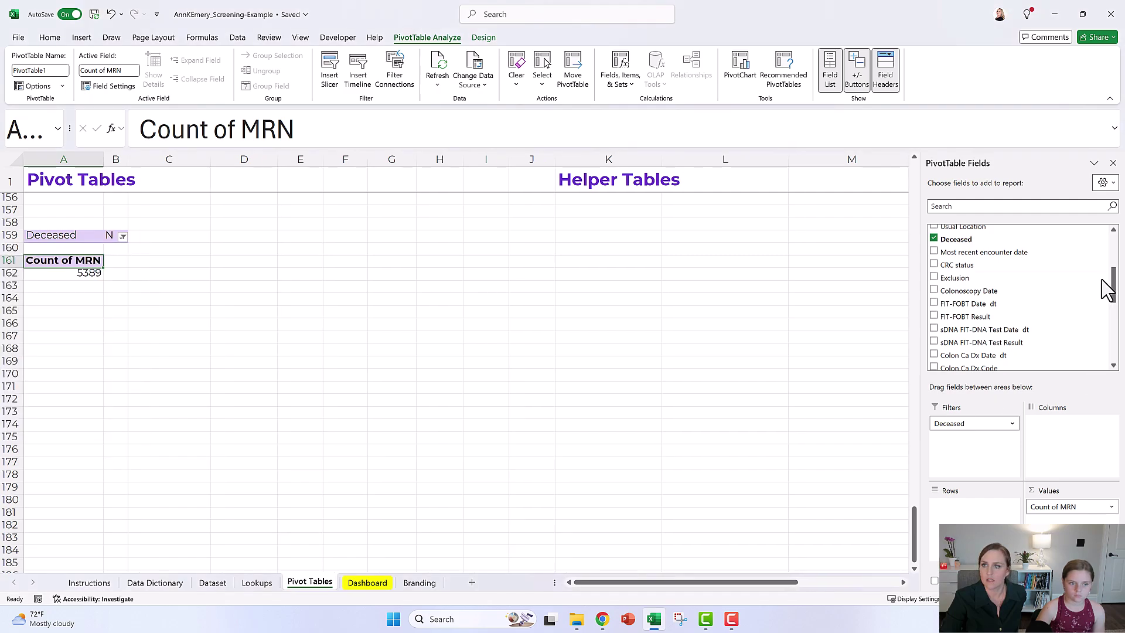
pyautogui.moveTo(1114, 287); pyautogui.dragTo(1113, 377)
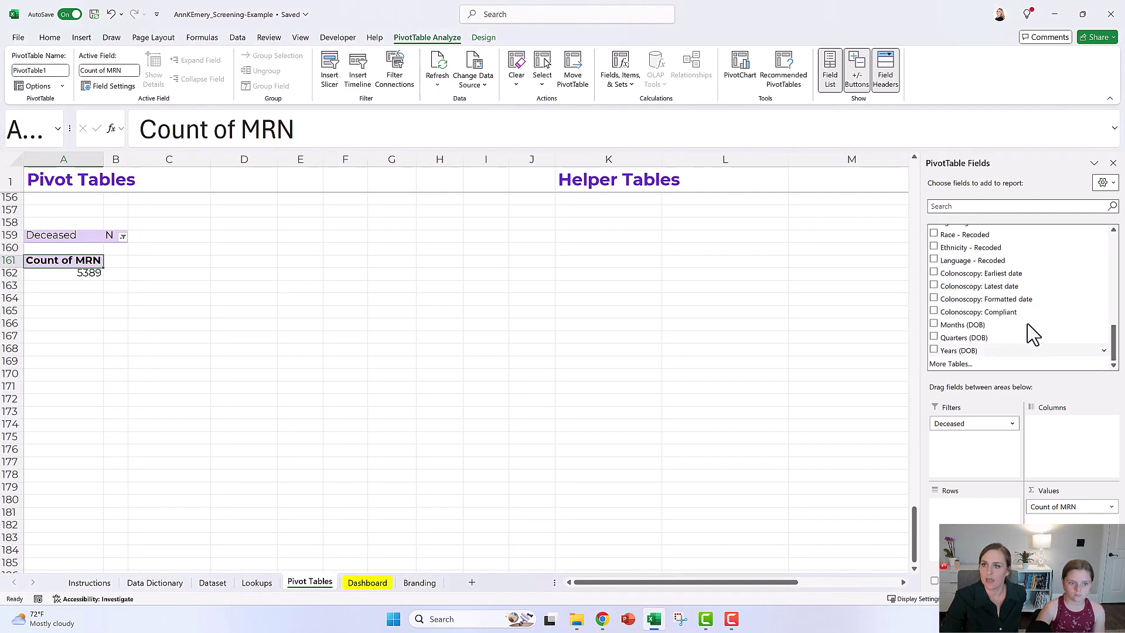
pyautogui.moveTo(1013, 316); pyautogui.dragTo(970, 424)
pyautogui.moveTo(1116, 347)
pyautogui.mouseDown()
pyautogui.moveTo(1116, 310)
pyautogui.moveTo(1119, 334)
pyautogui.mouseUp()
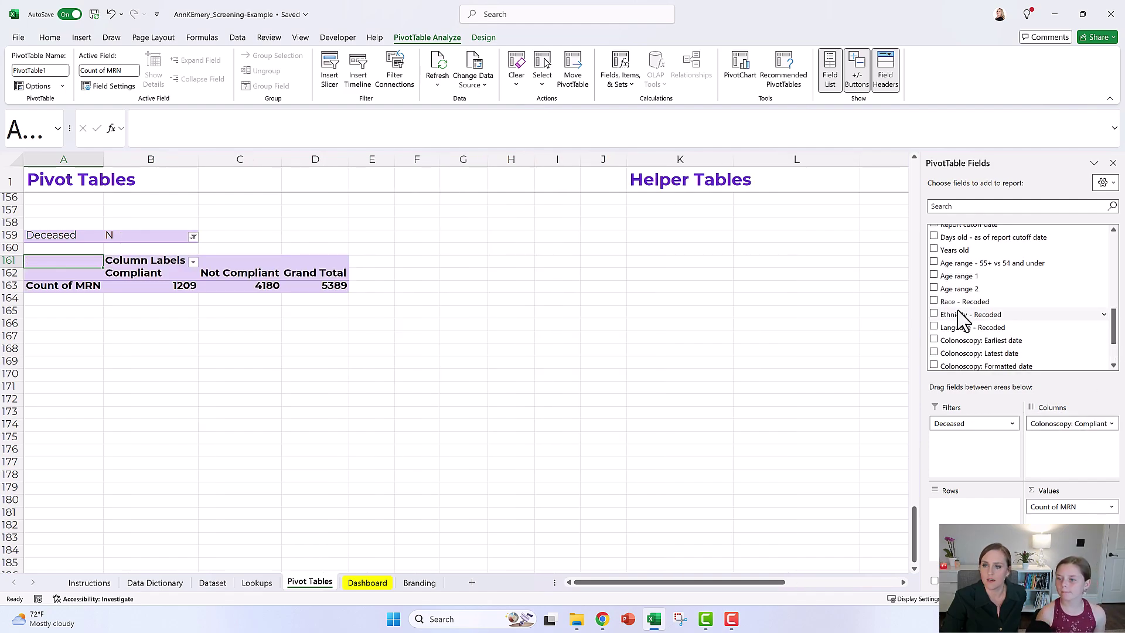
pyautogui.moveTo(973, 328); pyautogui.dragTo(970, 510)
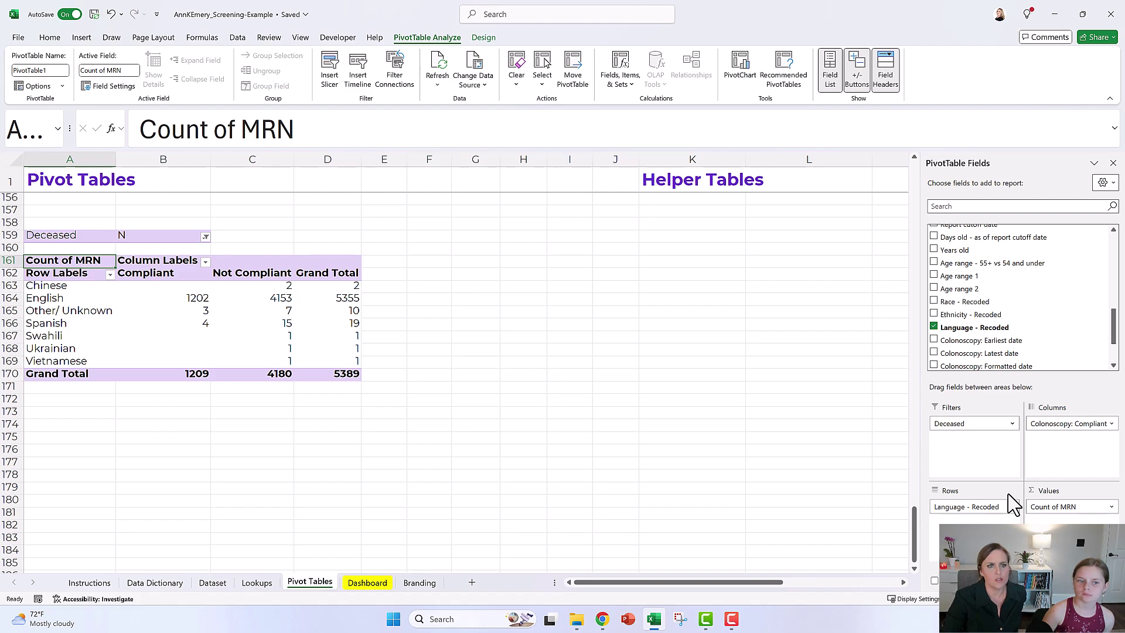
# Show Count of MRN values as % of Row Total
pyautogui.click(1112, 507)
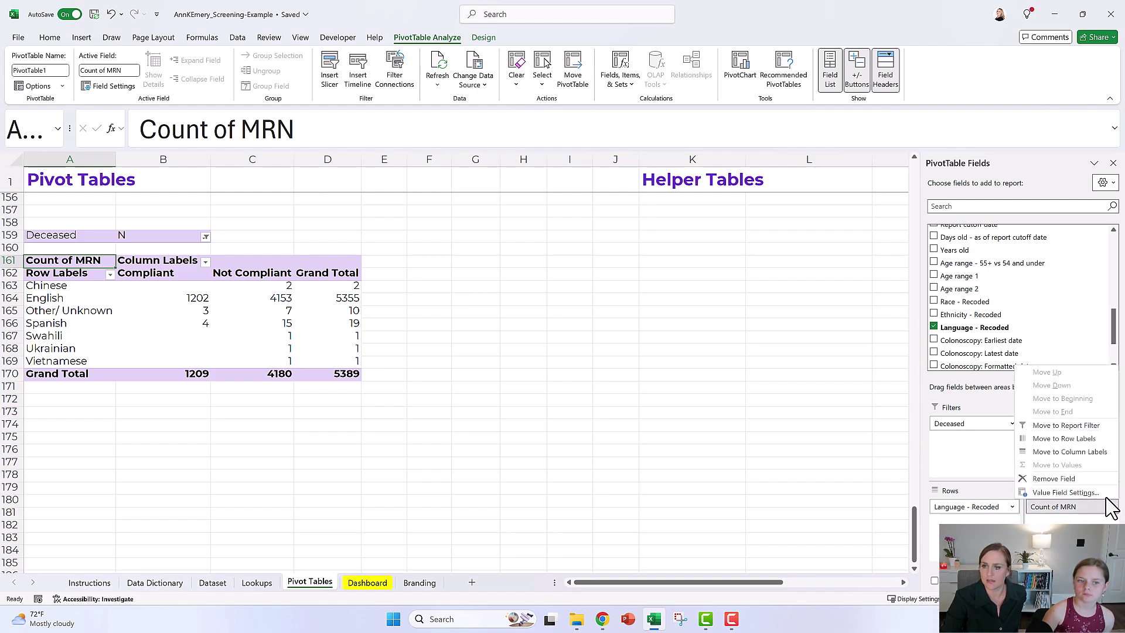
pyautogui.click(1091, 490)
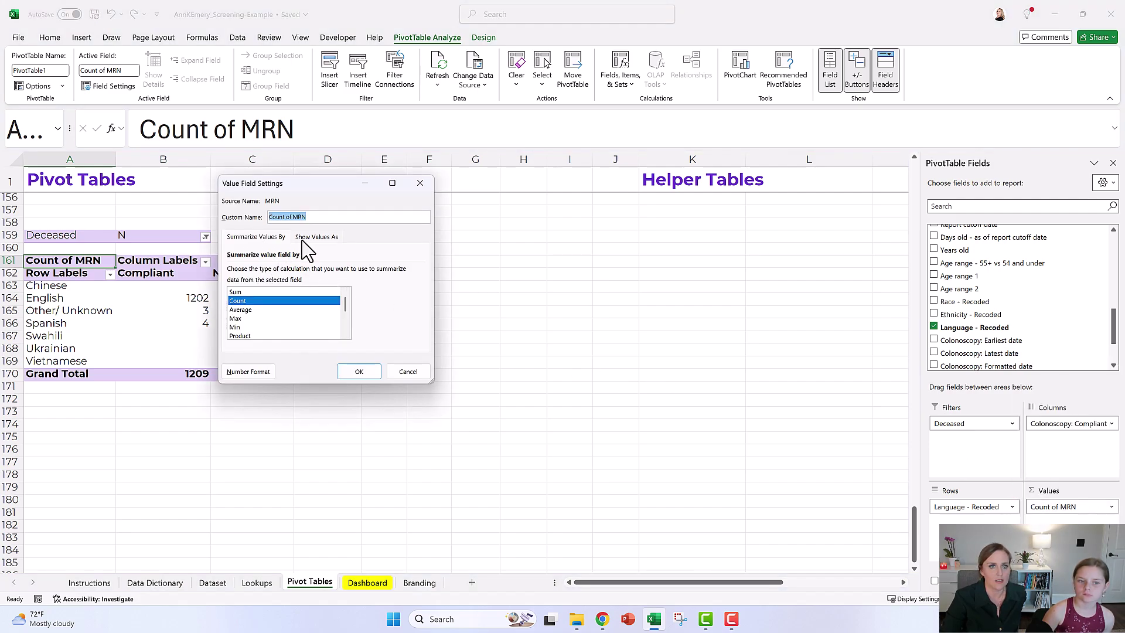
pyautogui.click(315, 238)
pyautogui.click(309, 271)
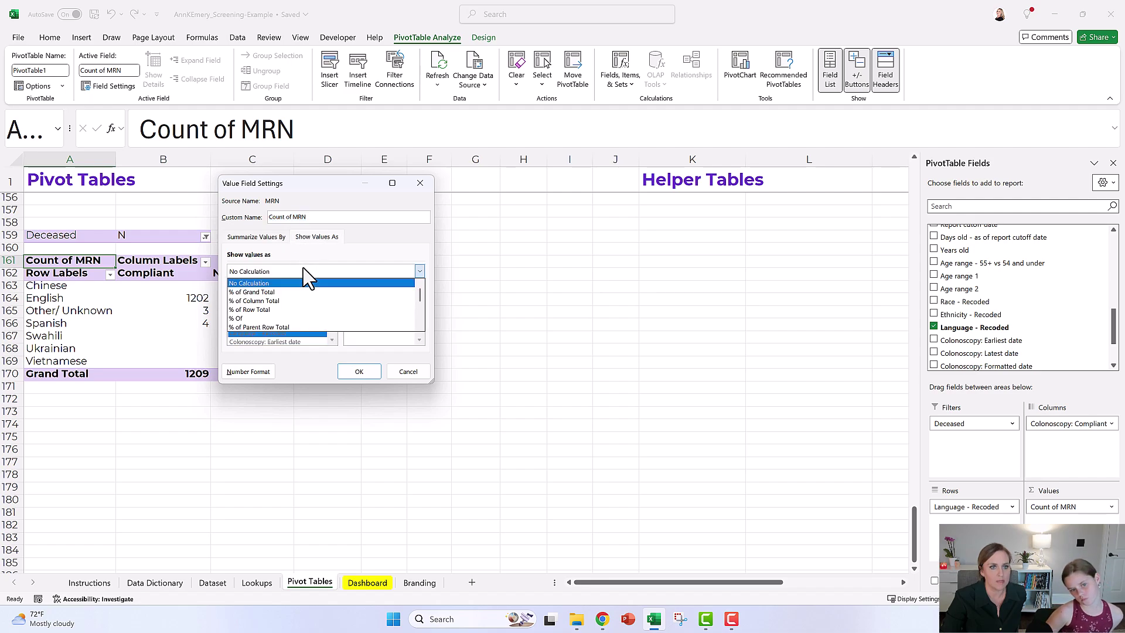
pyautogui.click(291, 310)
pyautogui.click(360, 372)
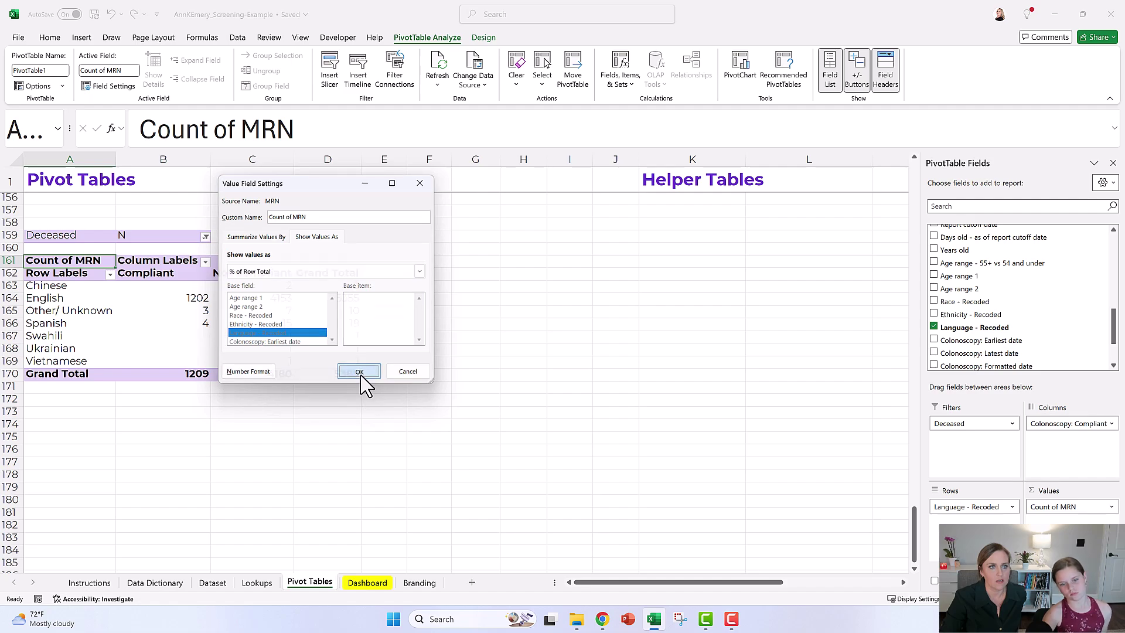
# Reduce the percentages in B163:D170 to one decimal place
pyautogui.moveTo(199, 287); pyautogui.dragTo(329, 373)
pyautogui.click(51, 37)
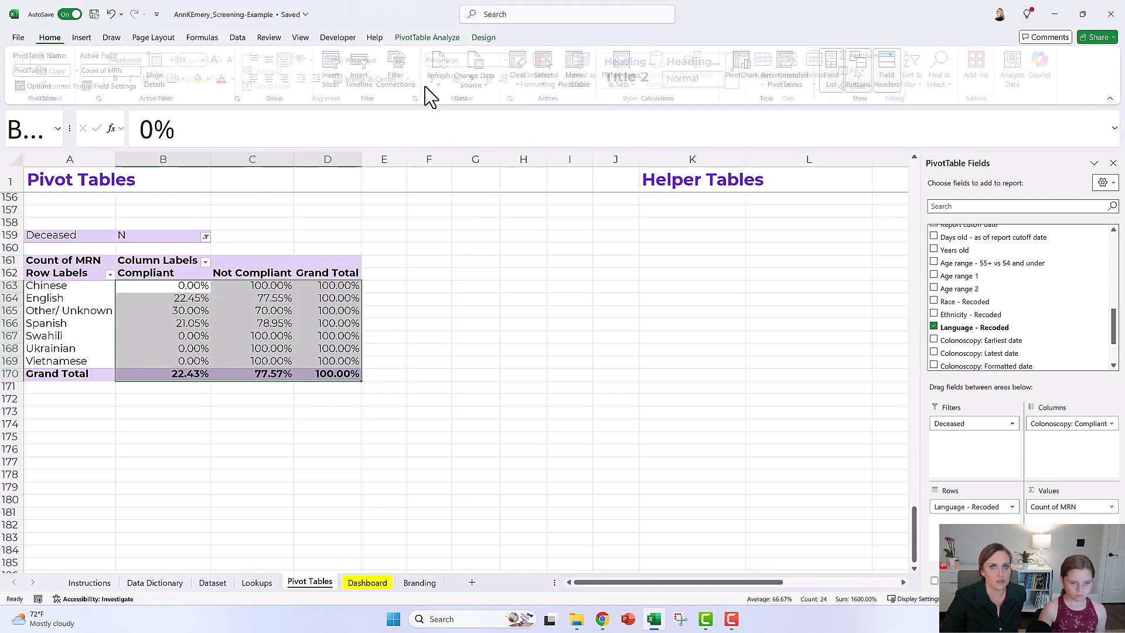
pyautogui.click(508, 79)
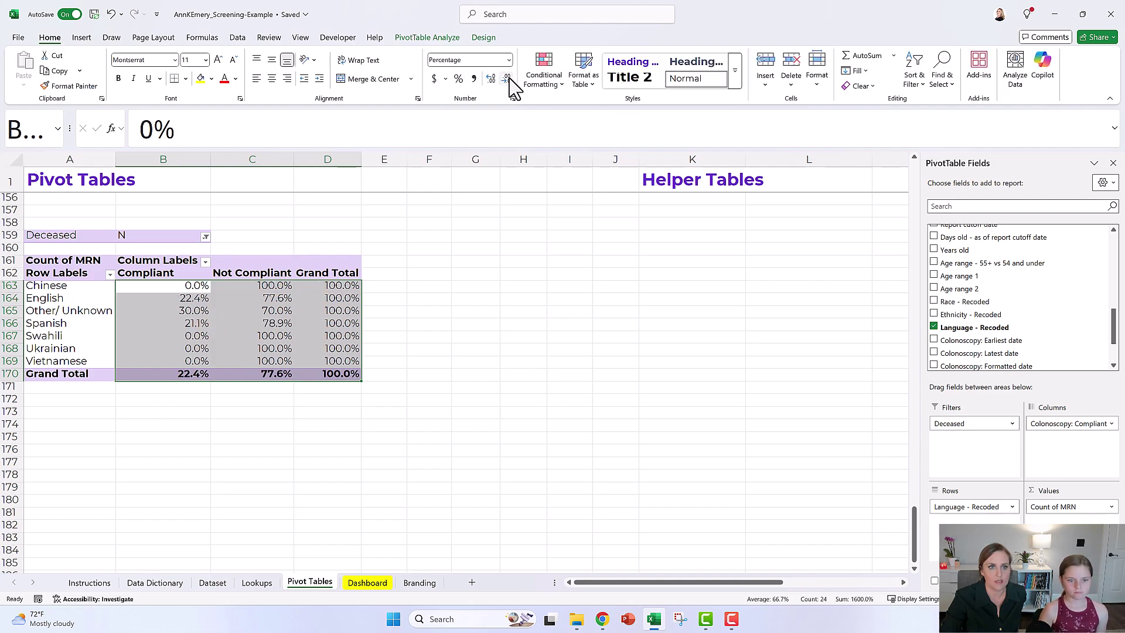
# Reduce the pivot percentages to whole numbers and check the Chinese and English values
pyautogui.click(507, 79)
pyautogui.click(11, 285)
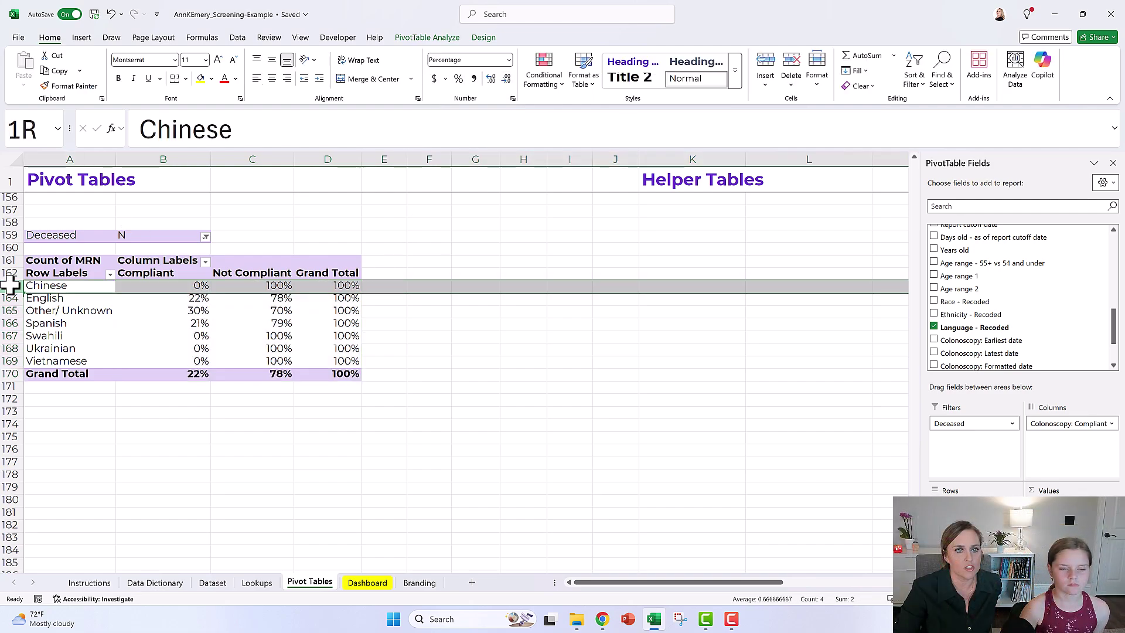
pyautogui.click(186, 287)
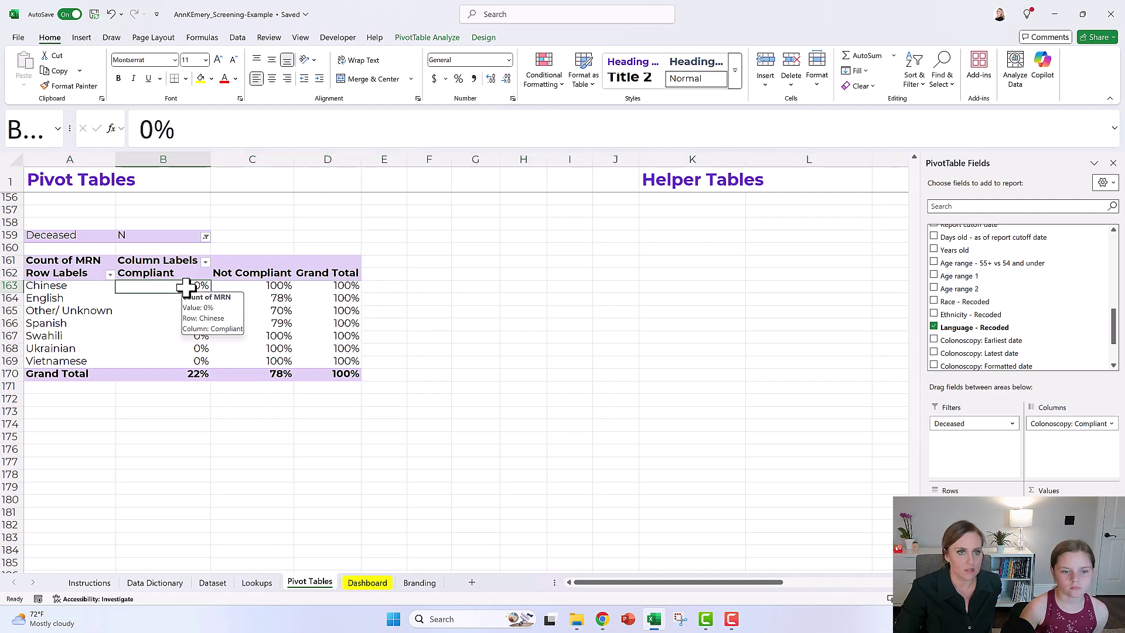
pyautogui.click(9, 299)
pyautogui.click(163, 297)
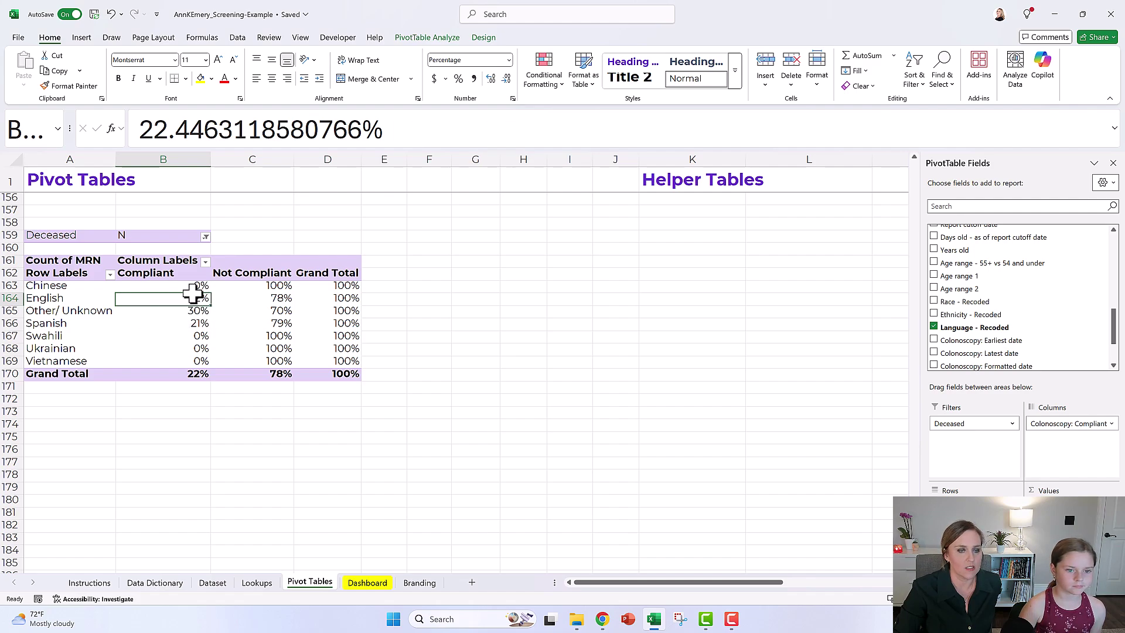
pyautogui.press('Down')
pyautogui.press('Down')
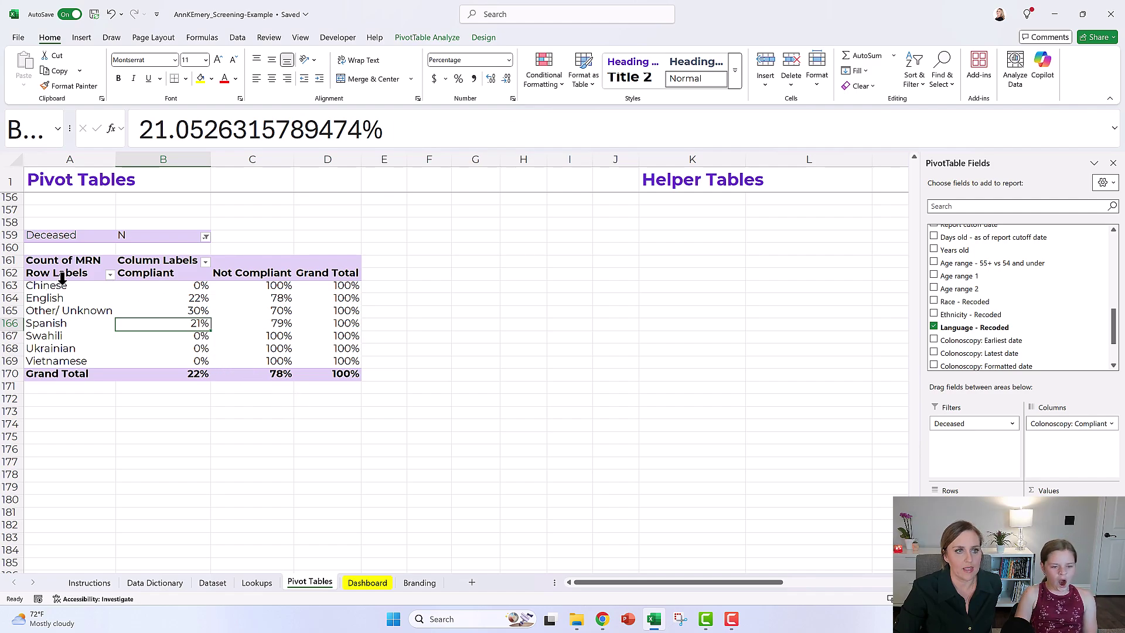
# Check English's and Swahili's compliant percentages on the Pivot Tables sheet after viewing Instructions
pyautogui.click(89, 583)
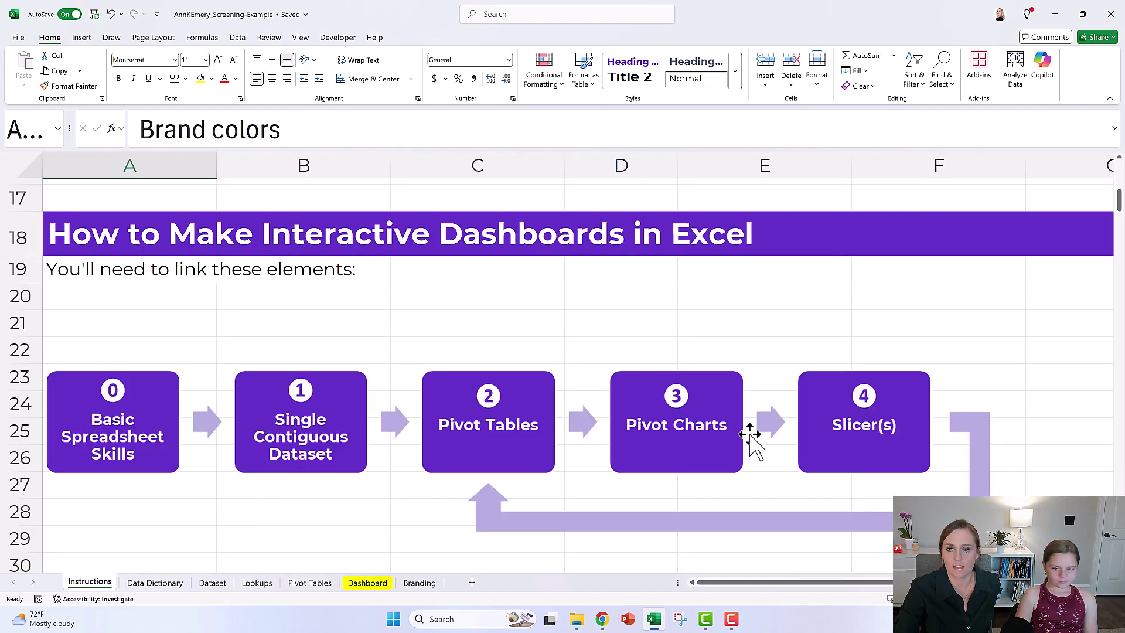
pyautogui.click(308, 584)
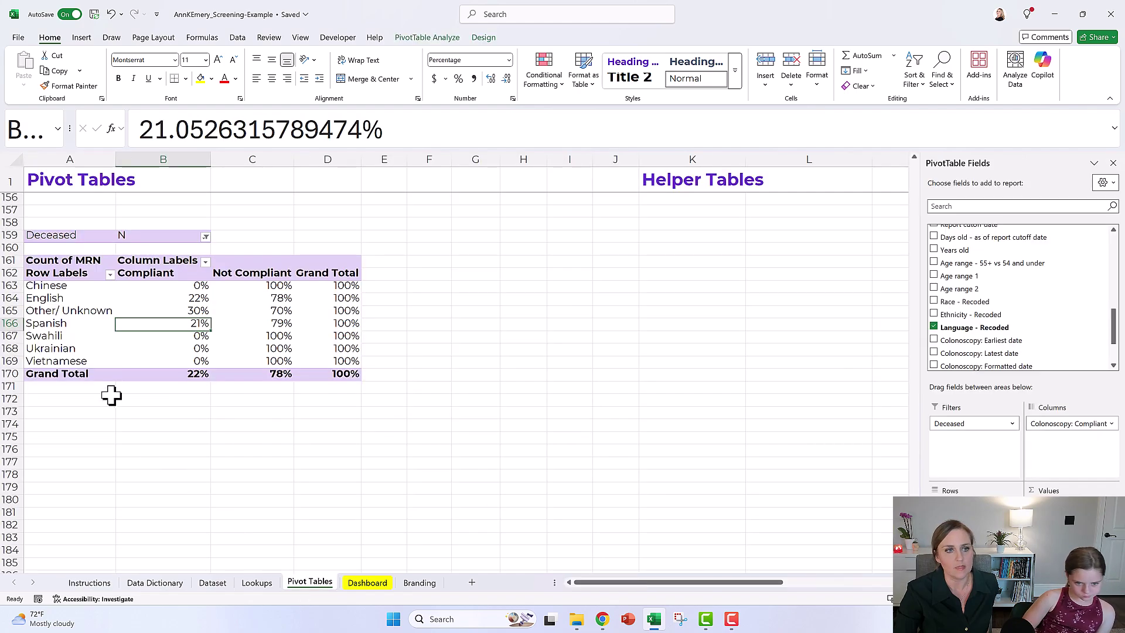
pyautogui.click(93, 300)
pyautogui.click(165, 303)
pyautogui.click(177, 335)
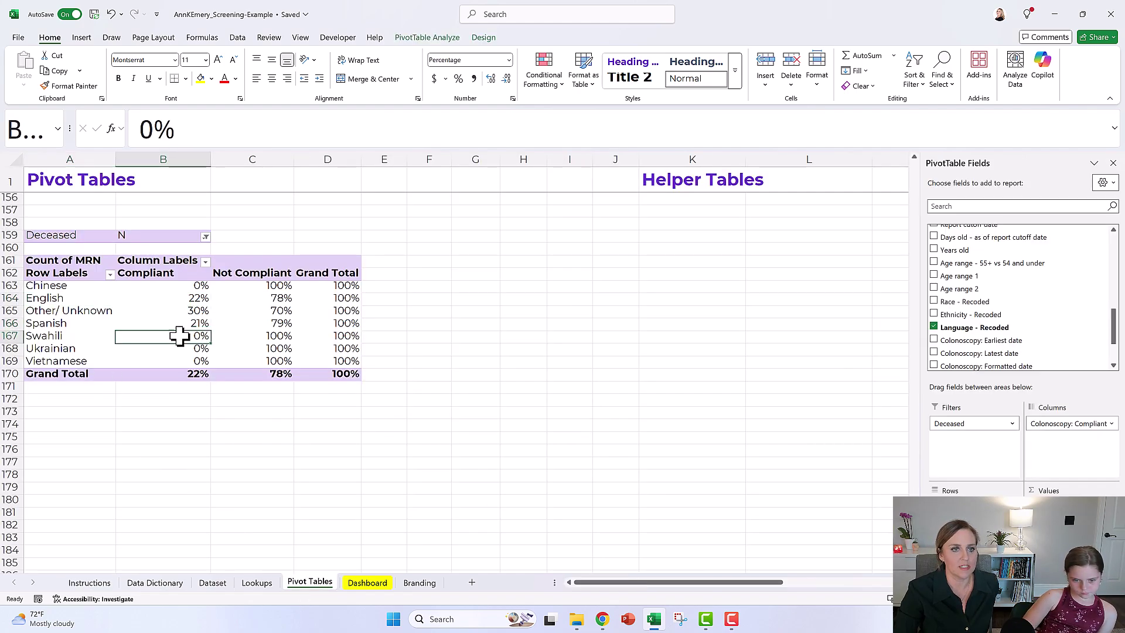
# Insert a 100% Stacked Bar pivot chart of the language pivot and select it
pyautogui.click(82, 38)
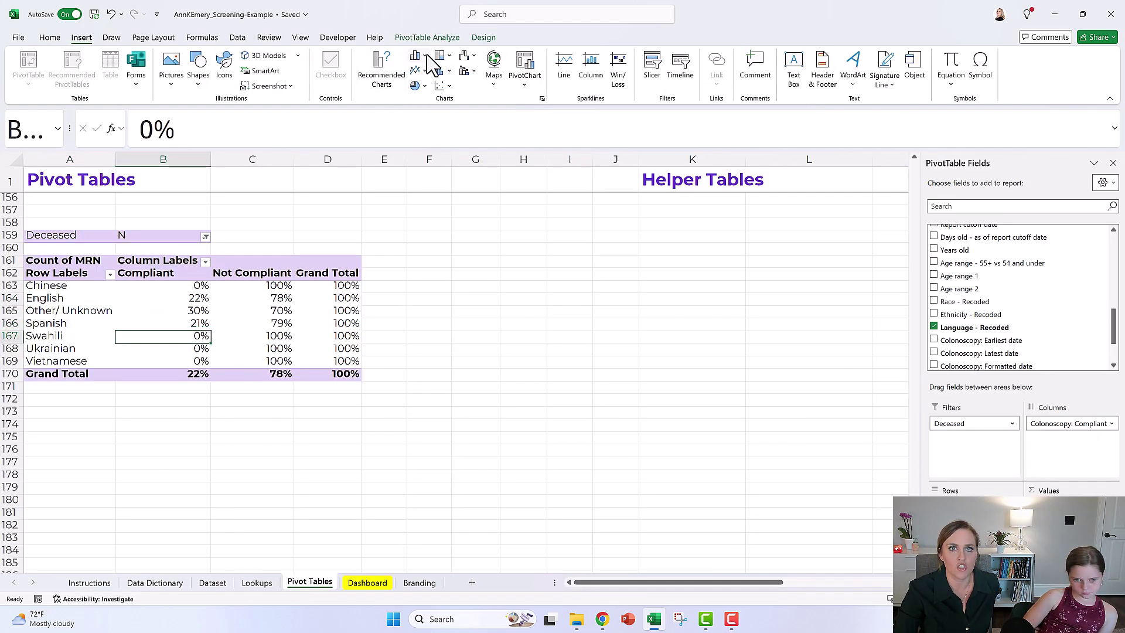
pyautogui.click(427, 55)
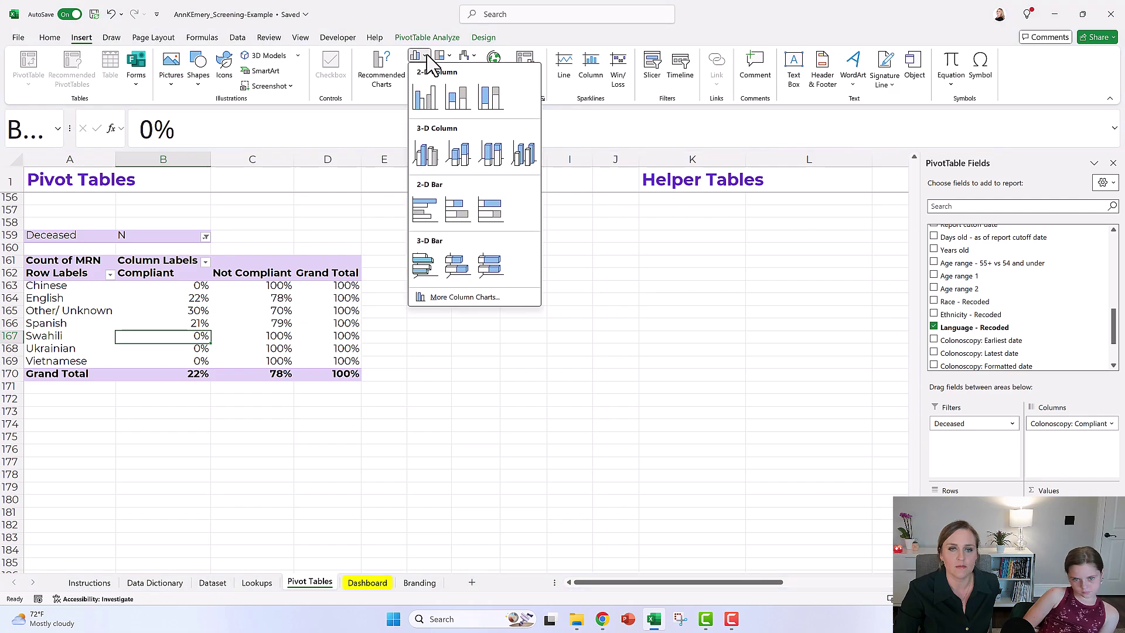
pyautogui.click(492, 215)
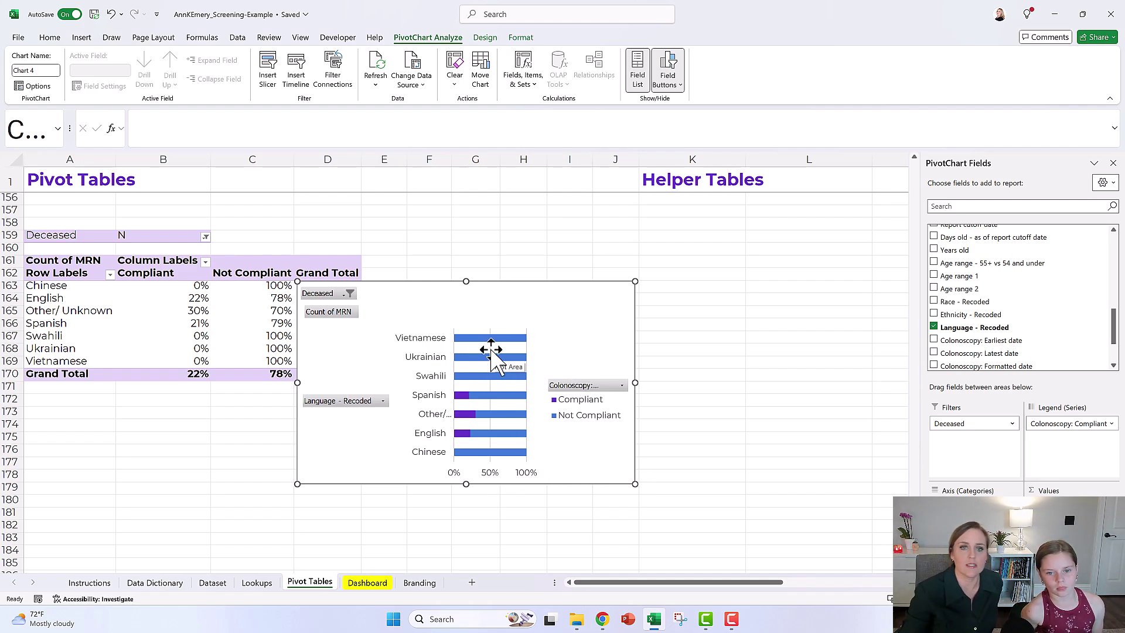
pyautogui.click(409, 296)
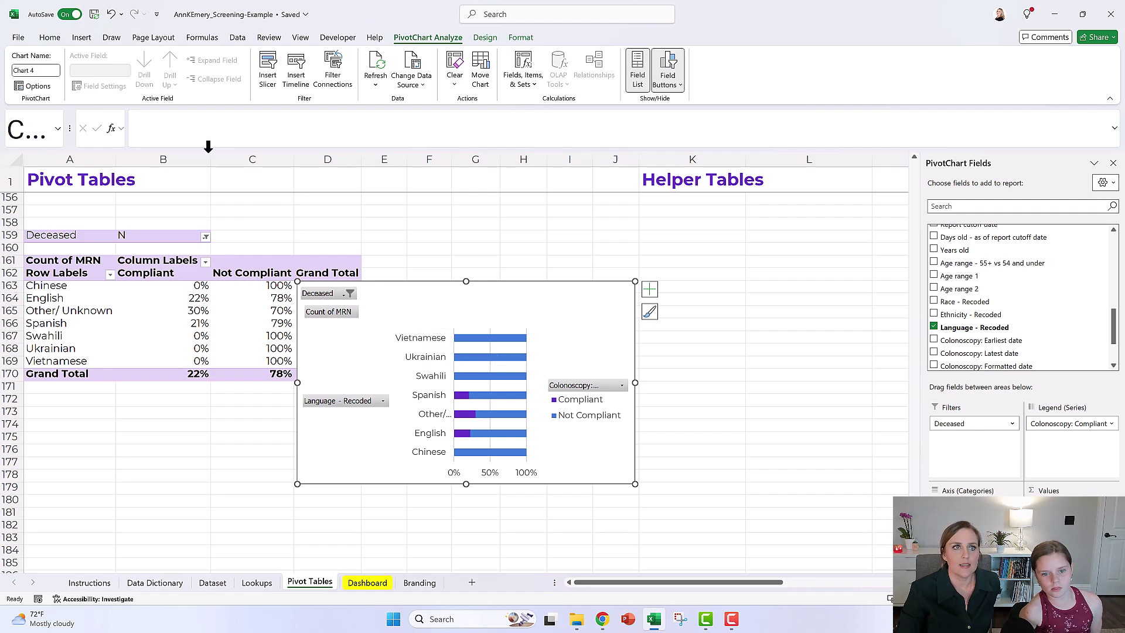
pyautogui.click(82, 38)
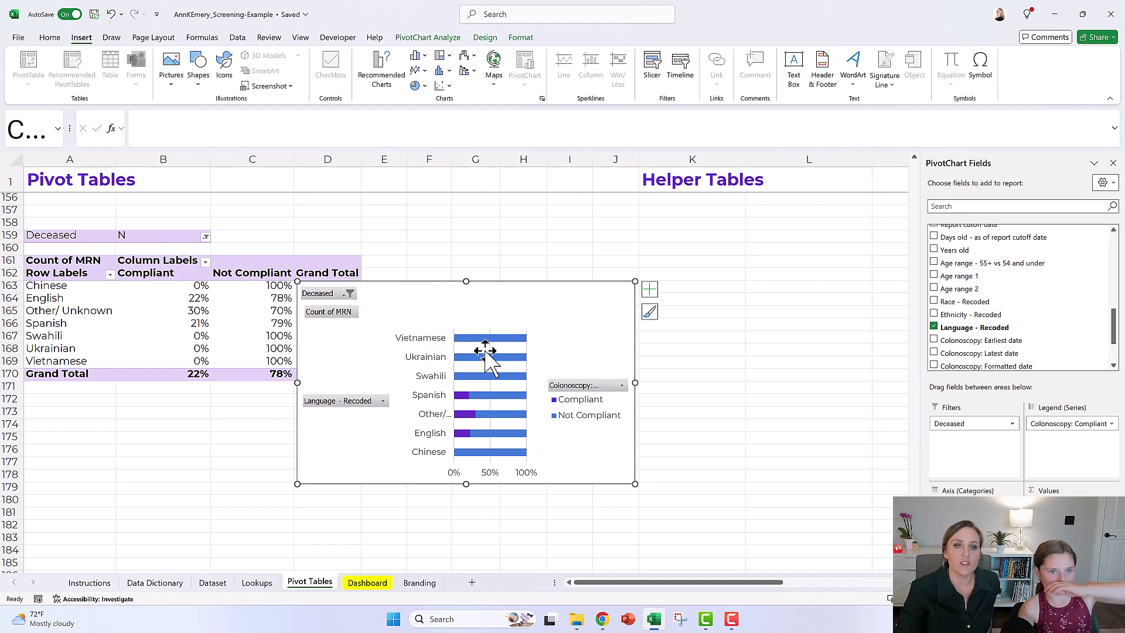
# Insert a Usual Location slicer for the pivot chart and place it beside the chart near column K
pyautogui.click(655, 66)
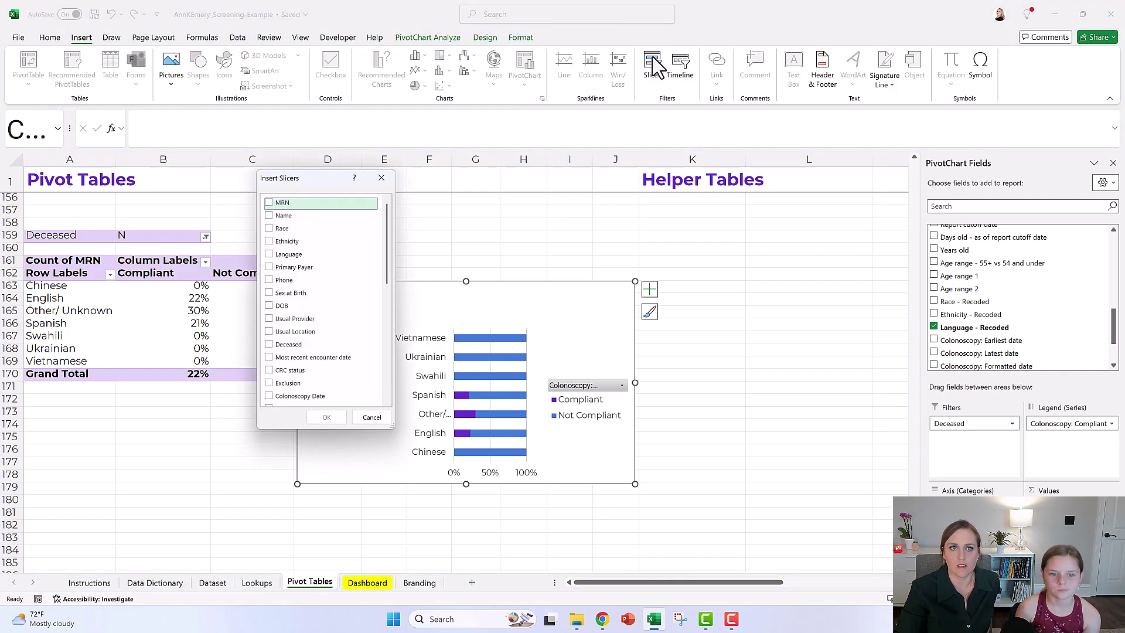
pyautogui.moveTo(322, 178); pyautogui.dragTo(733, 194)
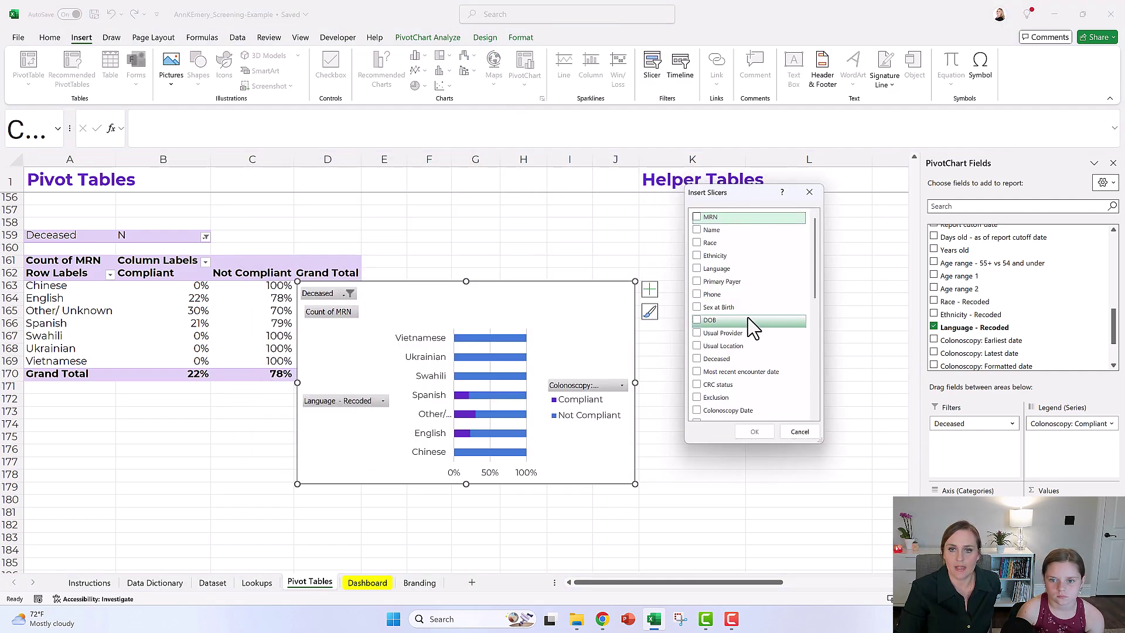
pyautogui.click(703, 347)
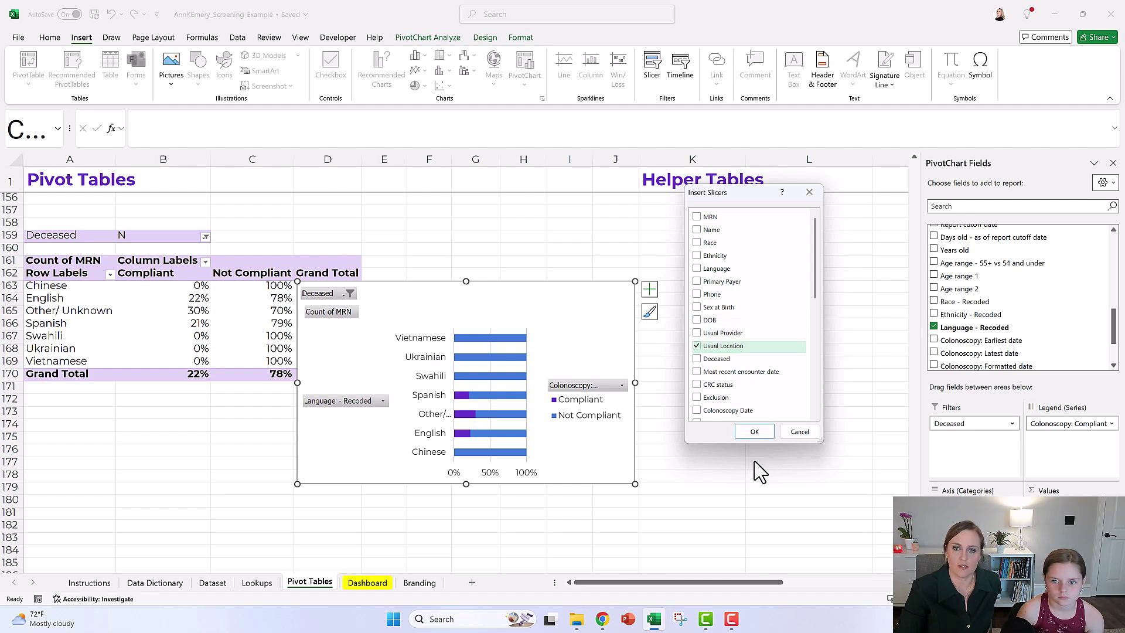
pyautogui.click(755, 431)
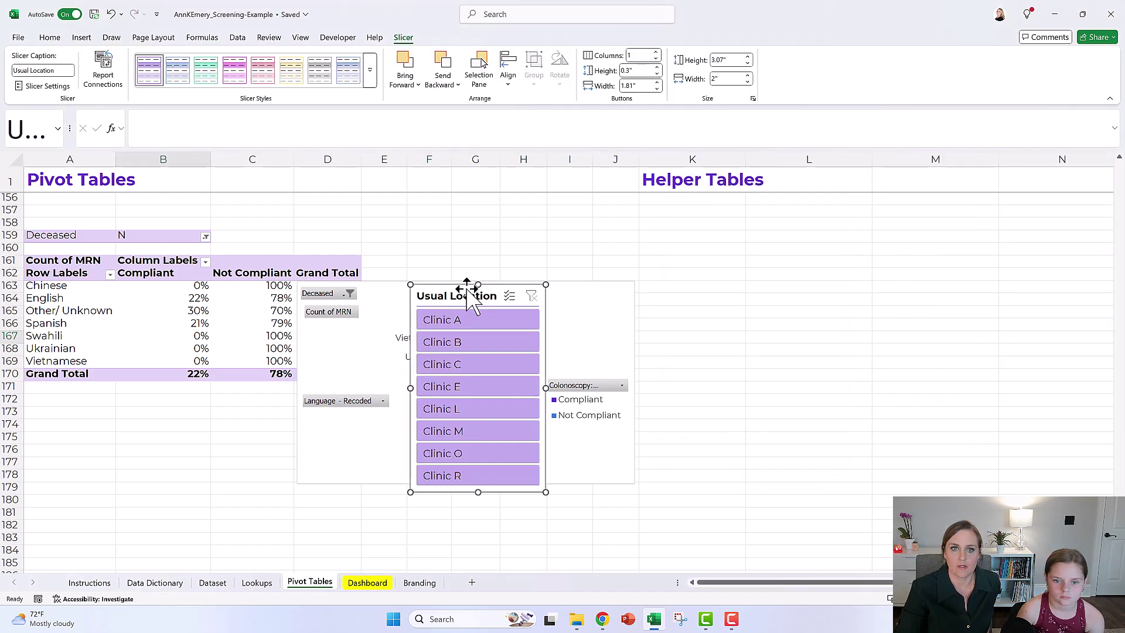
pyautogui.moveTo(477, 294); pyautogui.dragTo(729, 284)
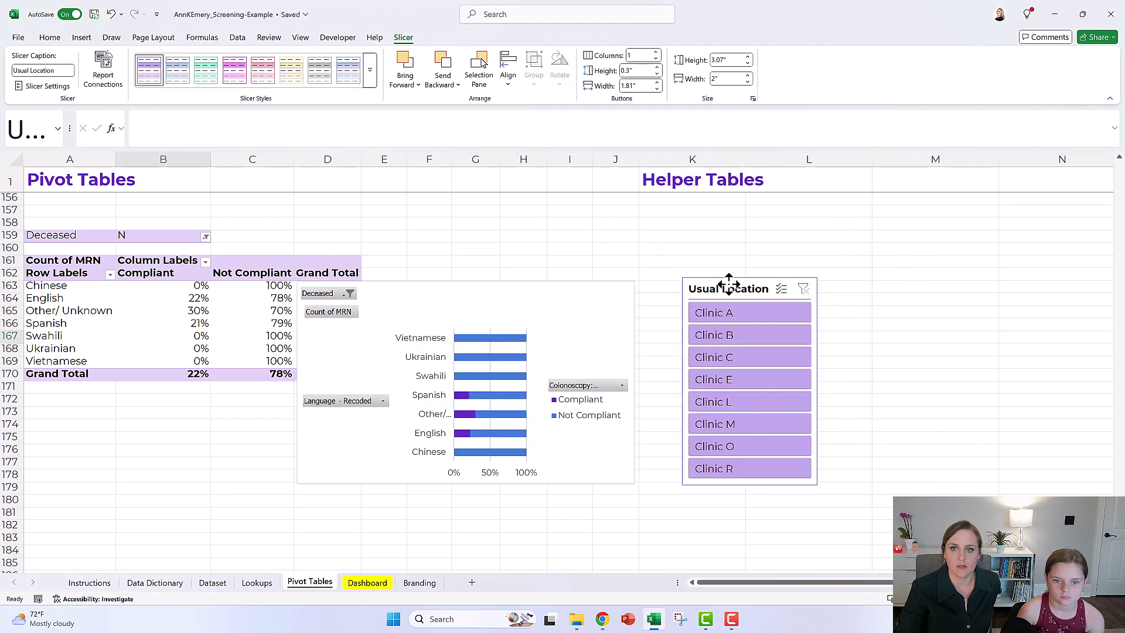
# Filter the pivot and chart through Clinics A, B and C, ending on Clinic E
pyautogui.click(728, 317)
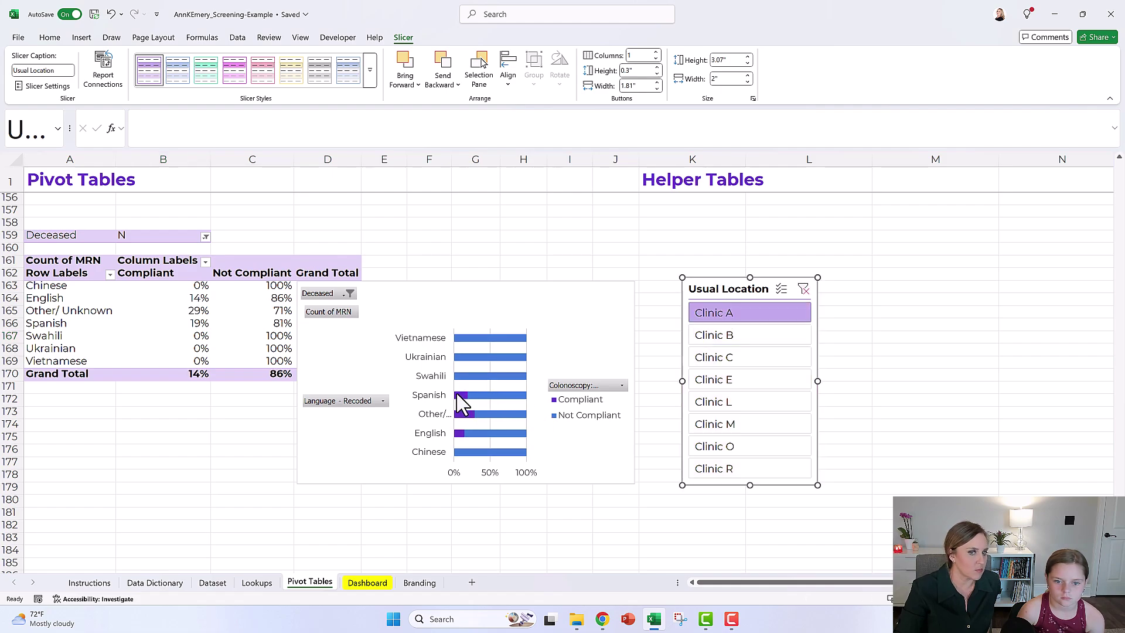
pyautogui.click(757, 349)
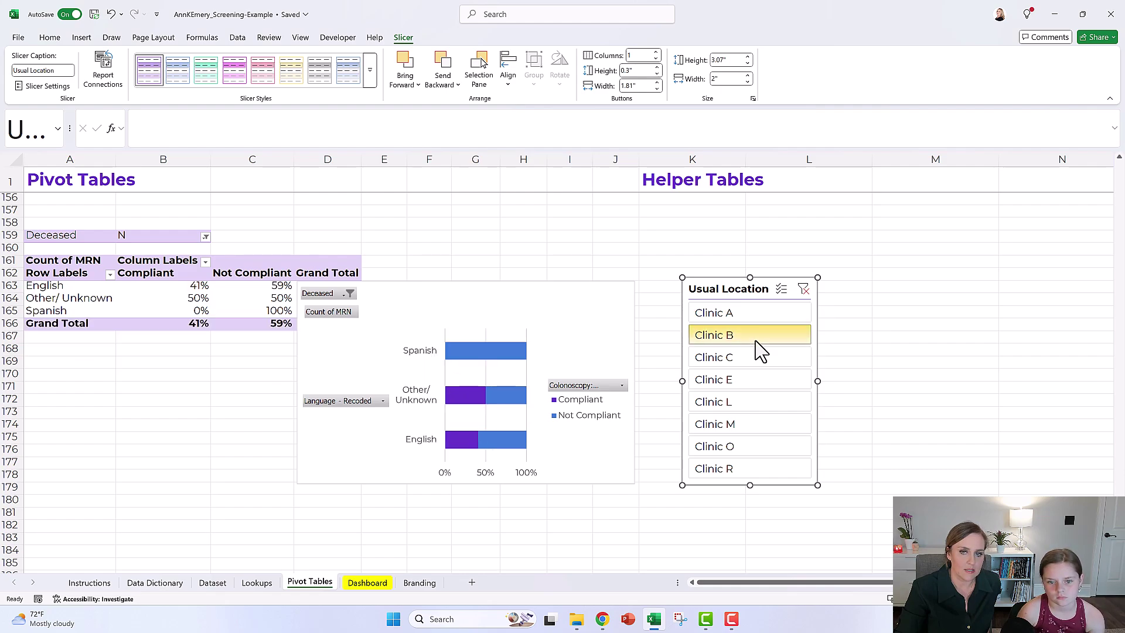
pyautogui.click(755, 359)
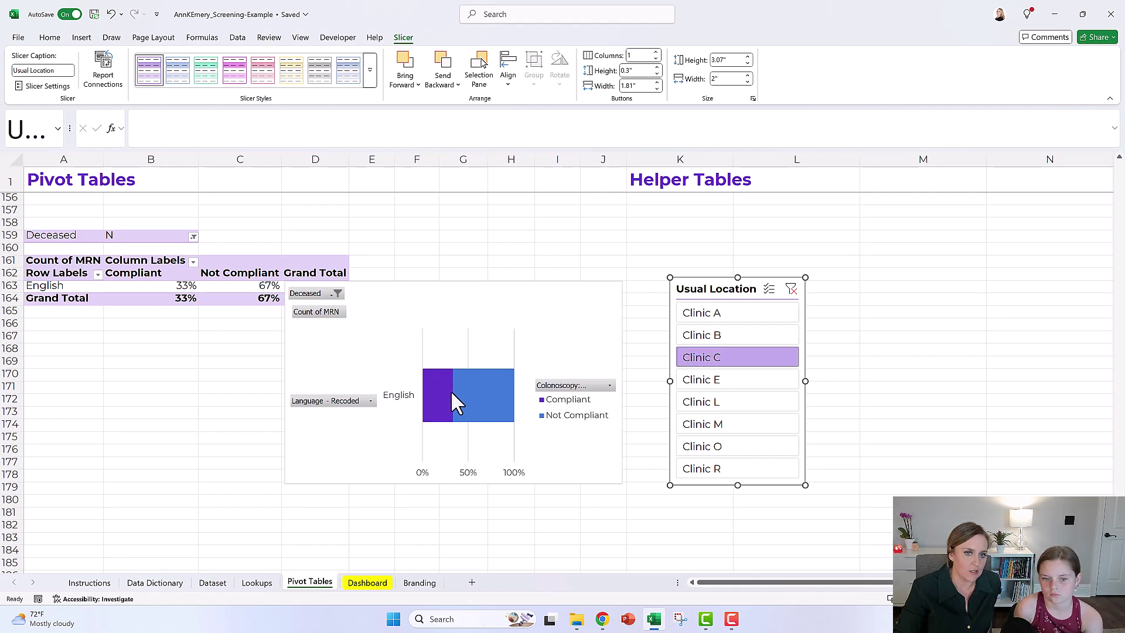
pyautogui.click(716, 382)
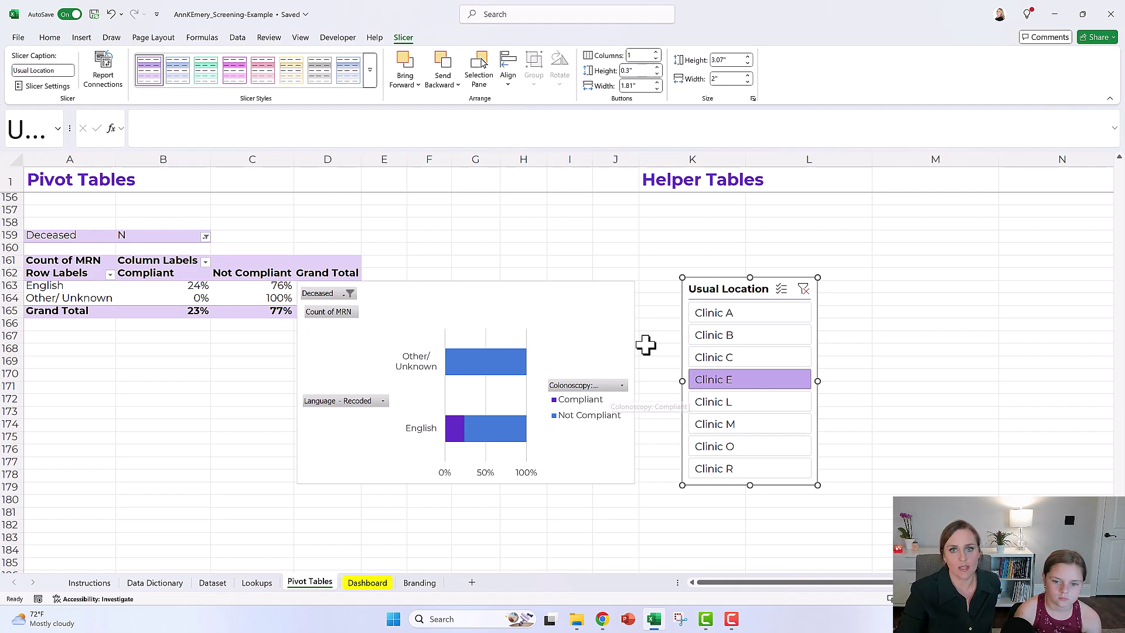
# Select helper cell L131 and expand the formula bar to show its full two-line lookup formula
pyautogui.click(526, 239)
pyautogui.scroll(6, 633, 289)
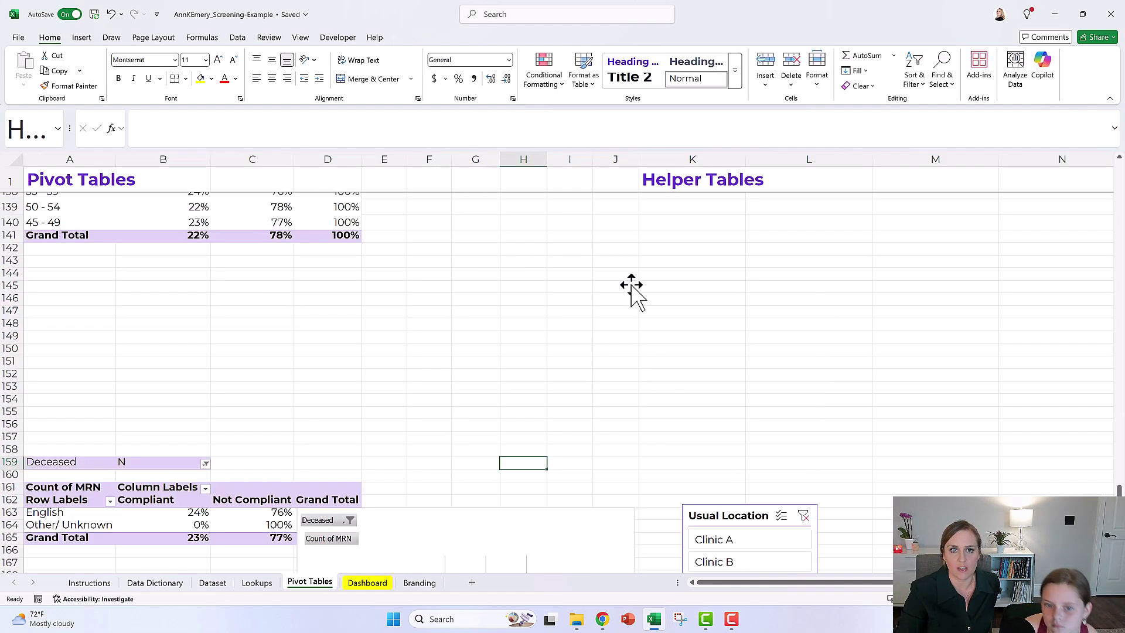
pyautogui.scroll(6, 633, 285)
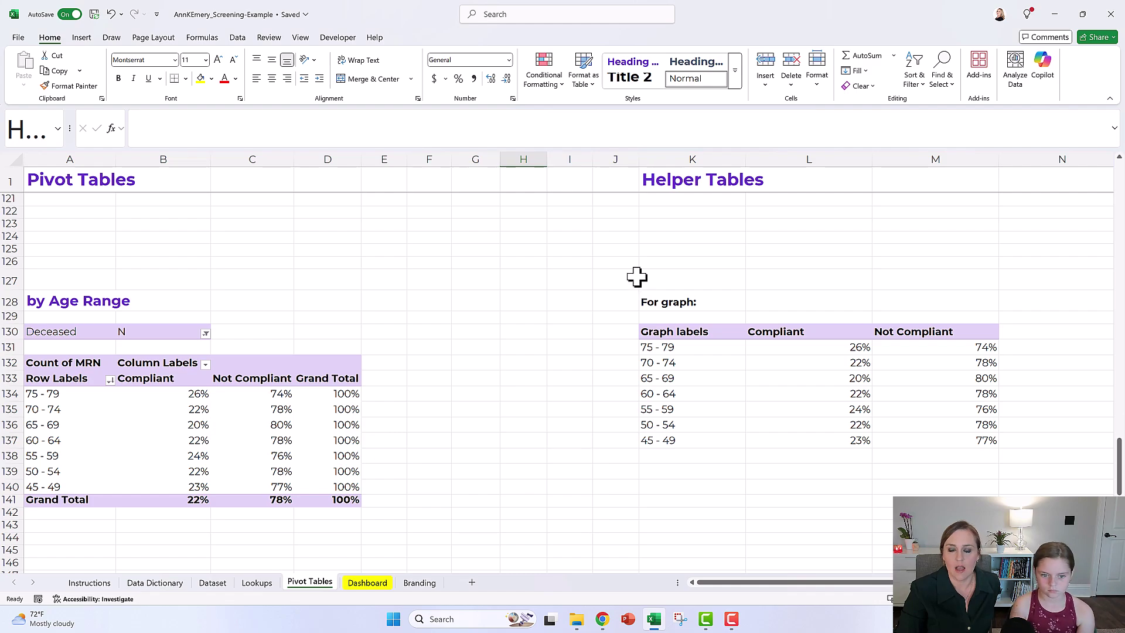
pyautogui.click(817, 349)
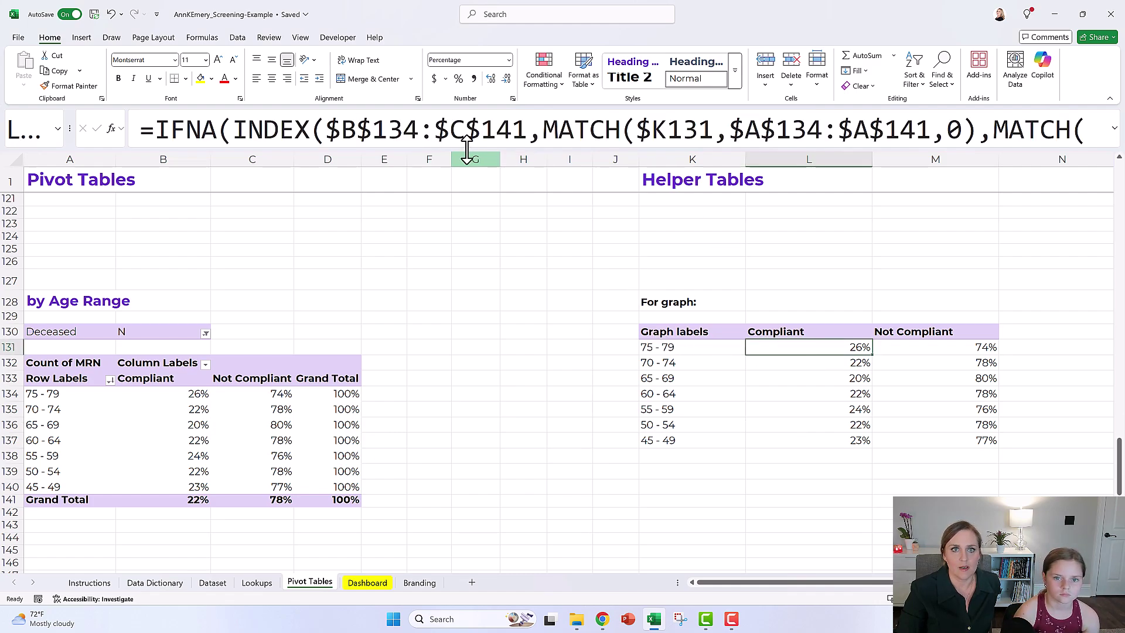
pyautogui.moveTo(468, 174); pyautogui.dragTo(467, 241)
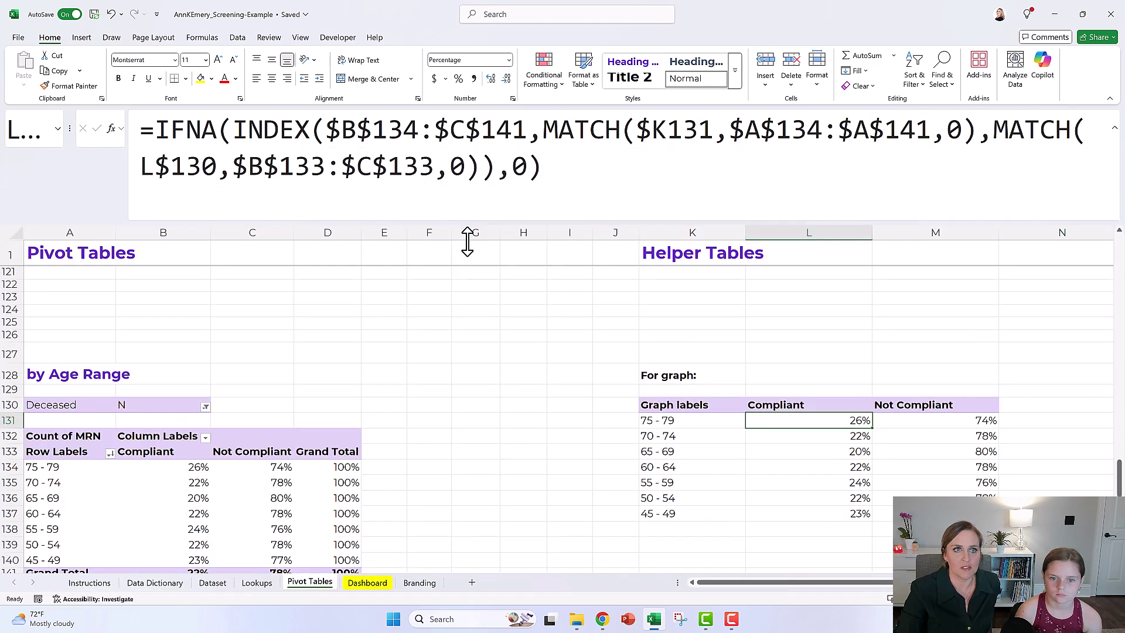
# Highlight the IFNA INDEX-MATCH formula to explain it, commit it unchanged, and reselect the 75 - 79 value
pyautogui.moveTo(161, 128); pyautogui.dragTo(590, 175)
pyautogui.click(586, 177)
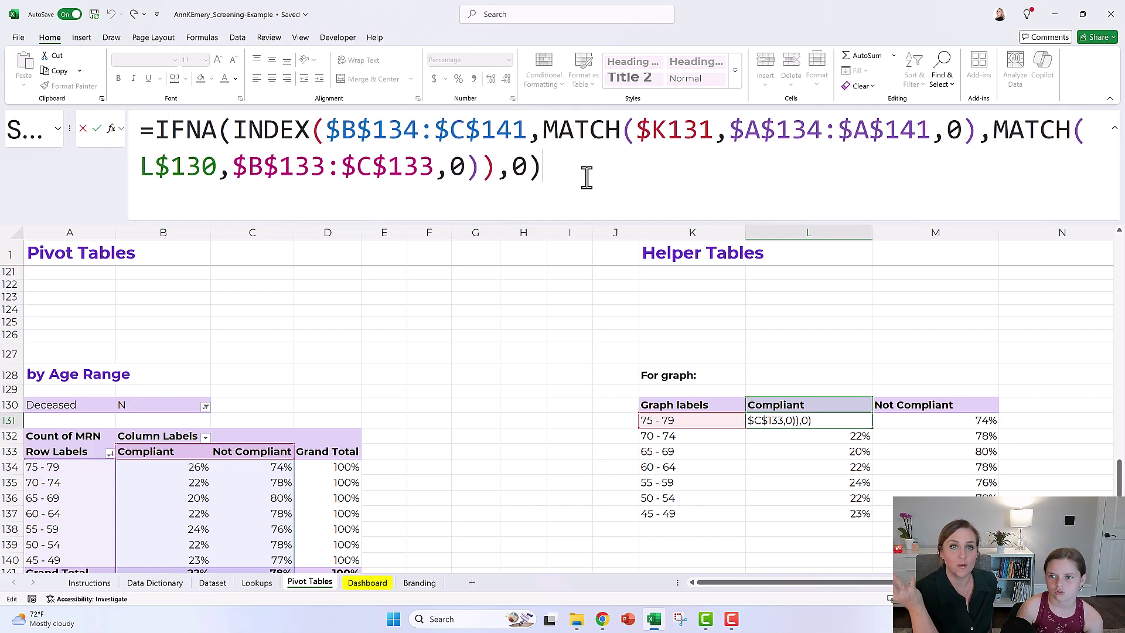
pyautogui.moveTo(538, 166); pyautogui.dragTo(121, 123)
pyautogui.click(601, 170)
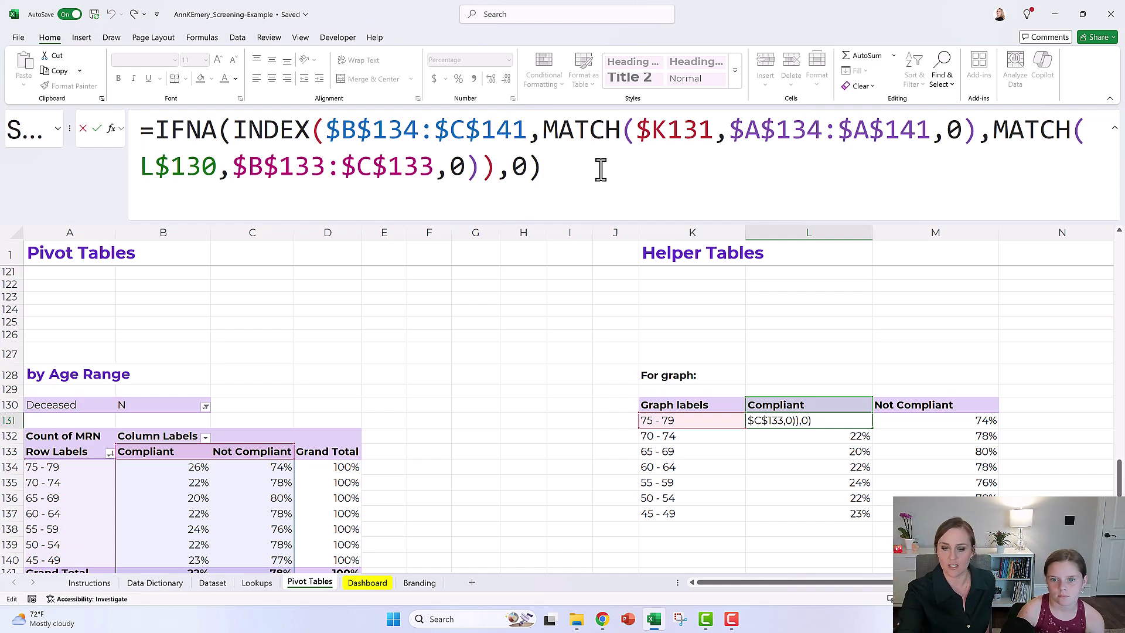
pyautogui.press('Return')
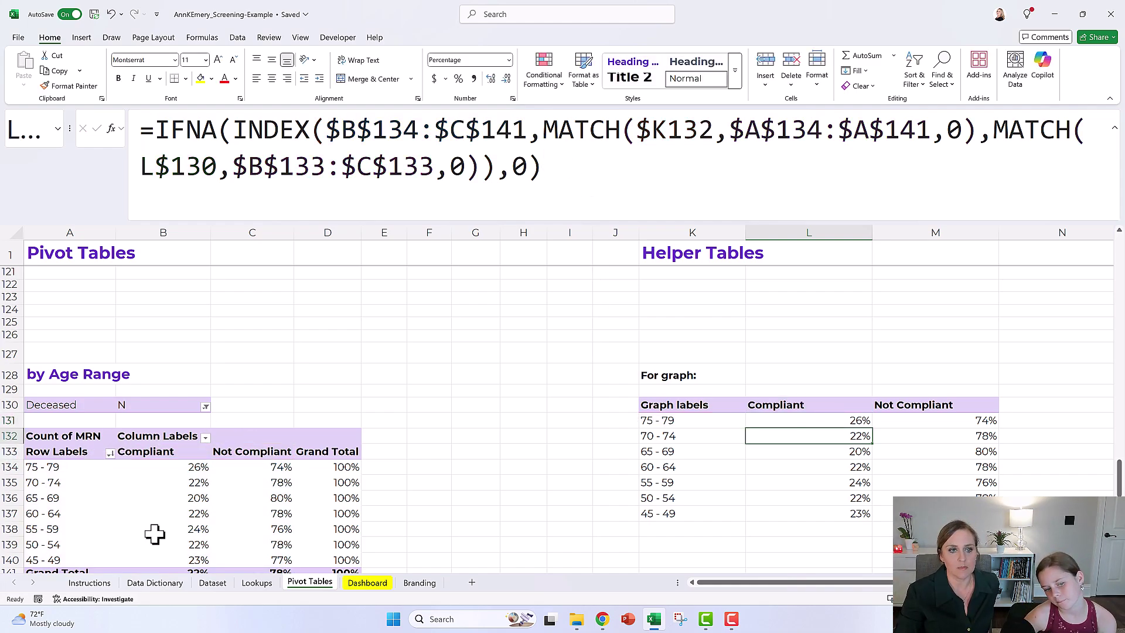
pyautogui.click(839, 423)
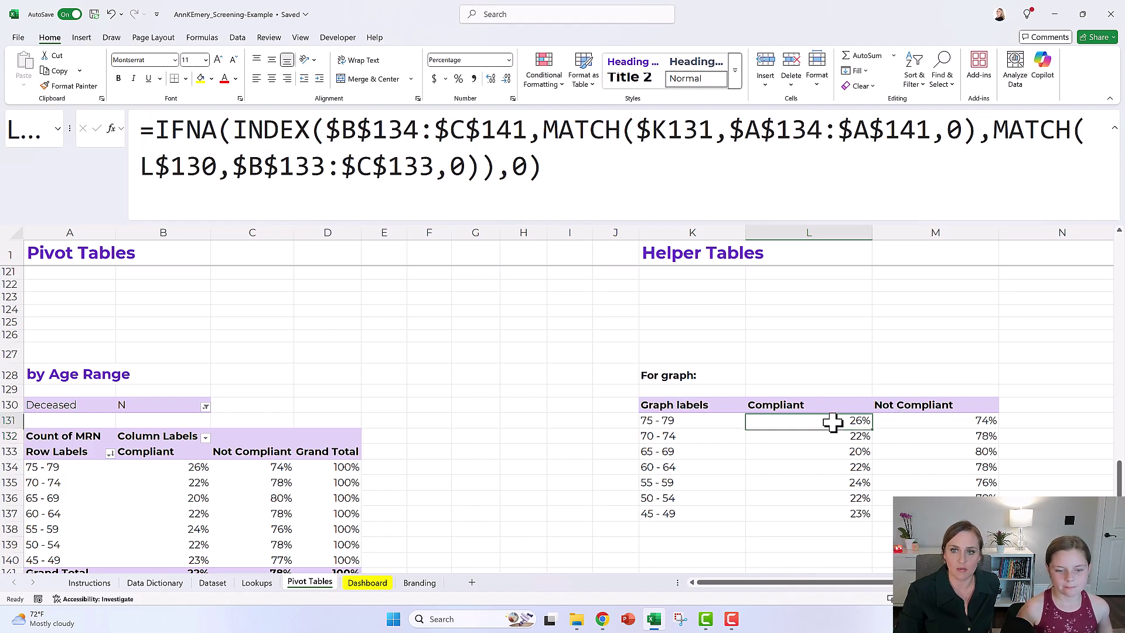